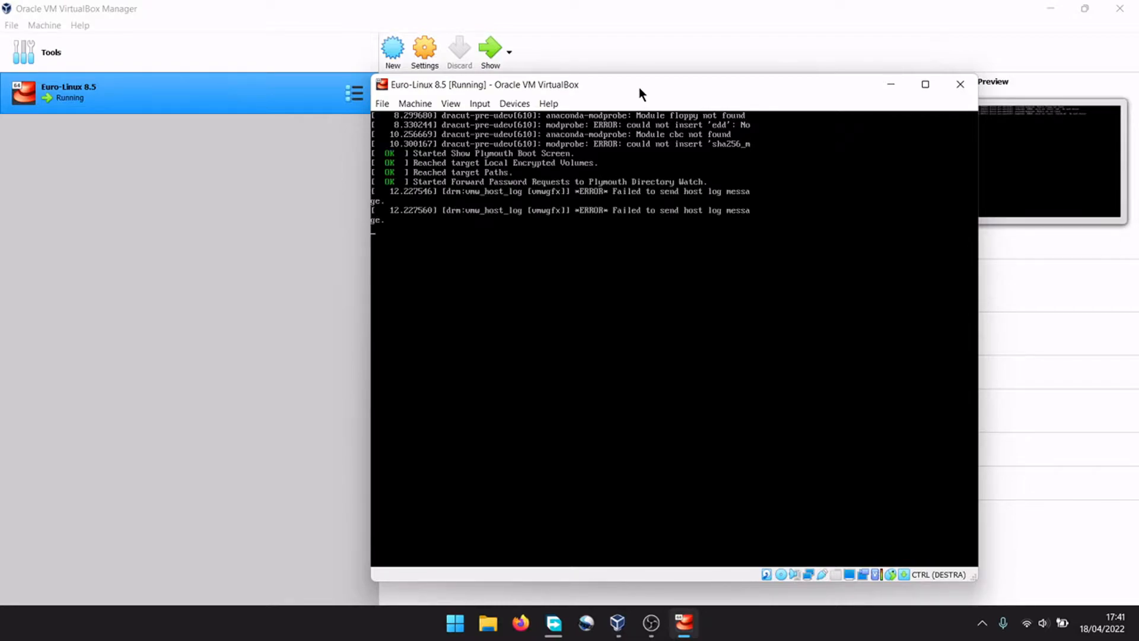
{"action": "left_click_drag", "start_coordinate": [640, 87], "coordinate": [621, 47]}
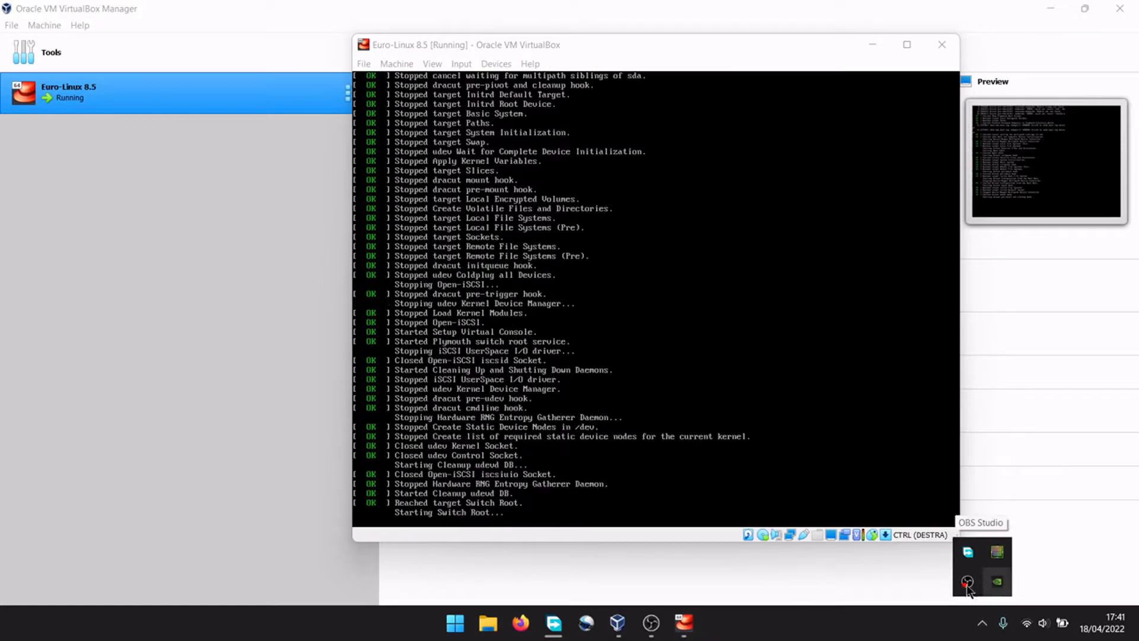
{"action": "right_click", "coordinate": [1004, 622]}
{"action": "left_click", "coordinate": [971, 527]}
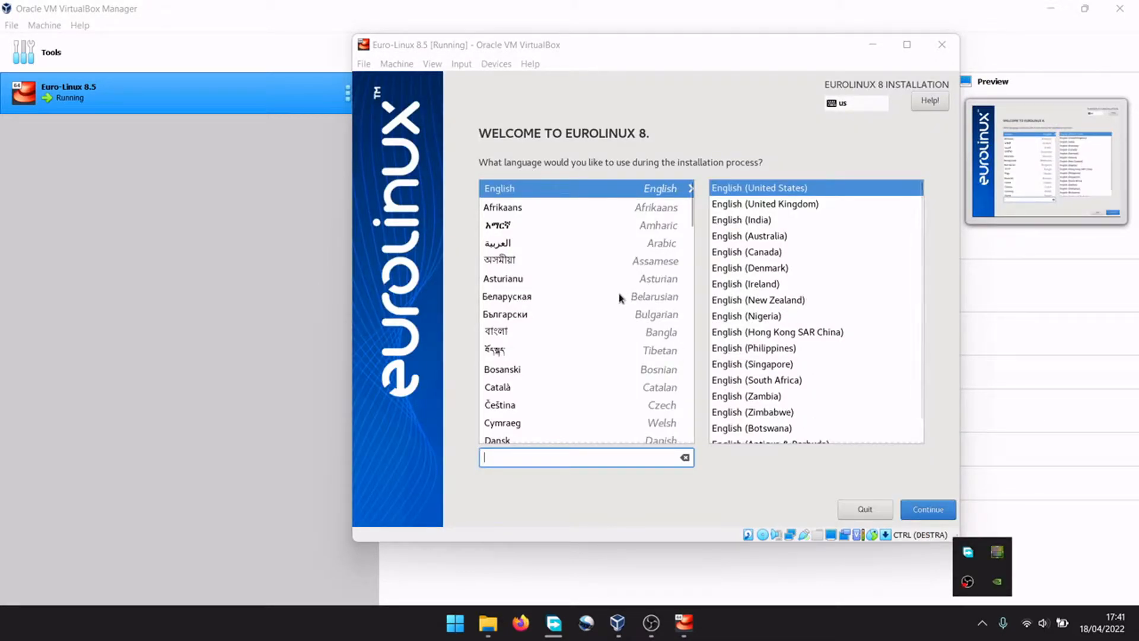
Step: Keep English (United States) as the installation language and continue to the installation summary
{"action": "scroll", "coordinate": [590, 319], "scroll_direction": "down", "scroll_amount": 1}
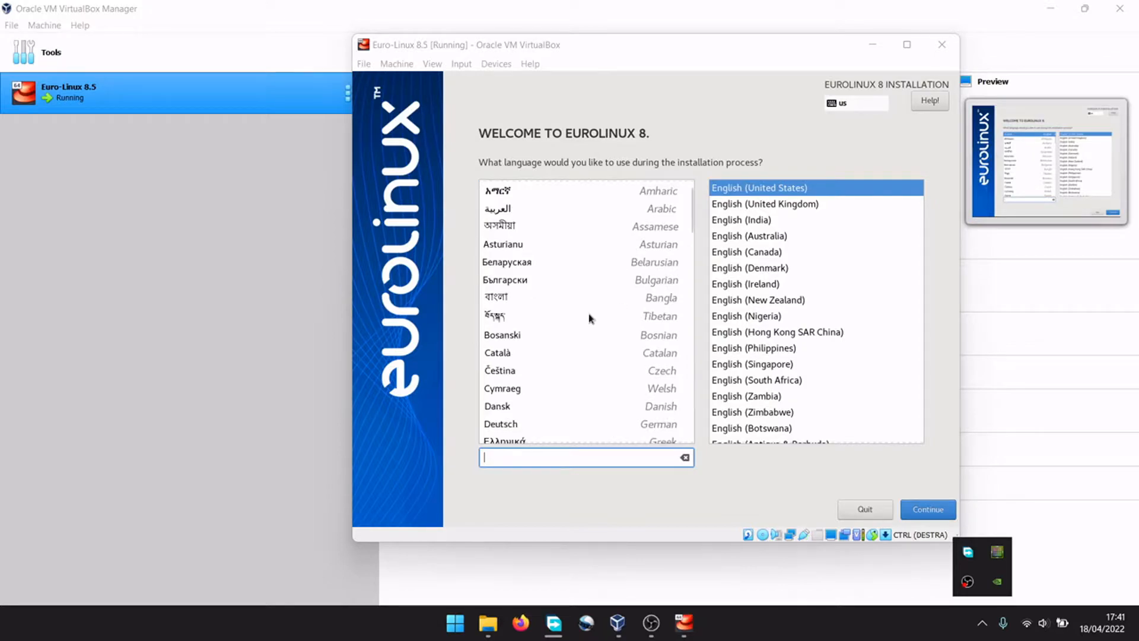
{"action": "scroll", "coordinate": [590, 319], "scroll_direction": "down", "scroll_amount": 2}
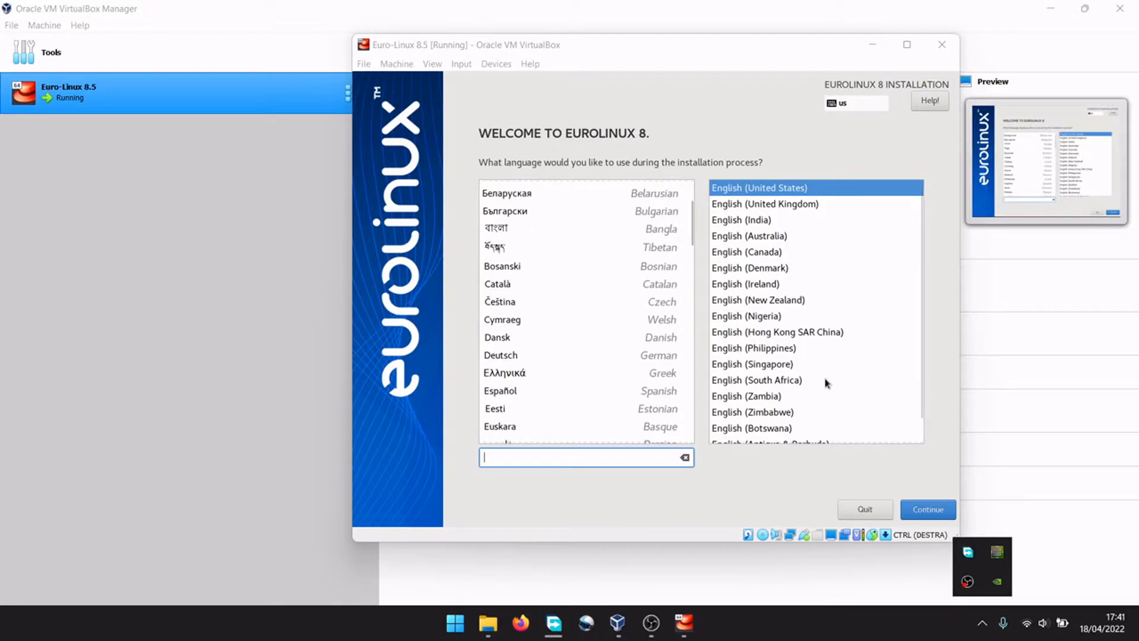
{"action": "left_click", "coordinate": [920, 502]}
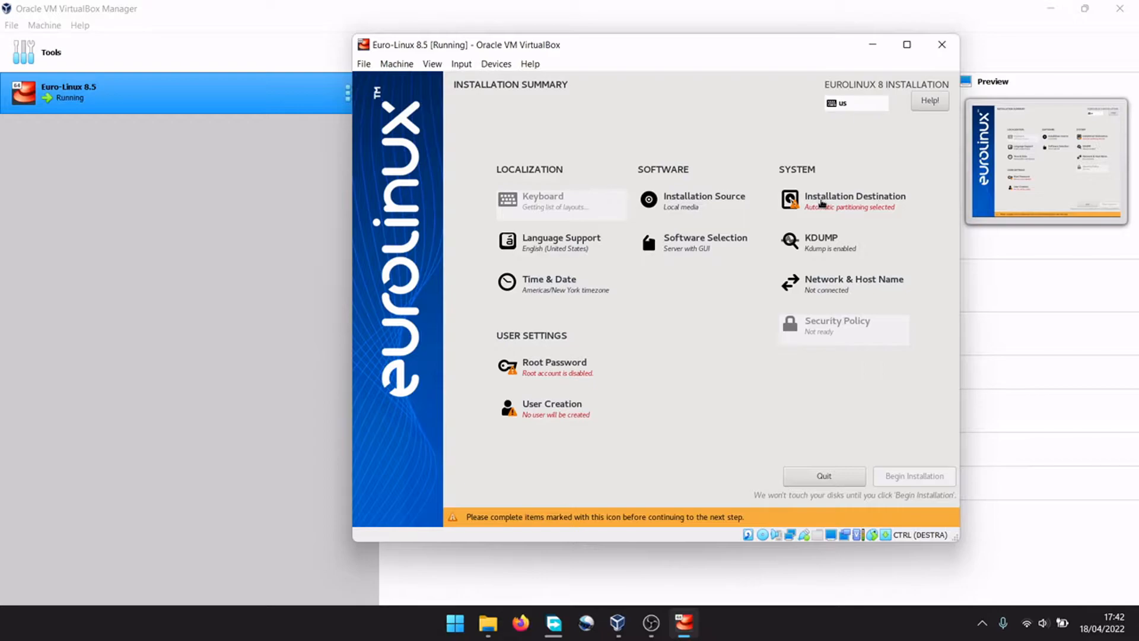
Step: Accept the ATA VBOX HARDDISK with automatic storage configuration as the installation destination
{"action": "left_click", "coordinate": [821, 204]}
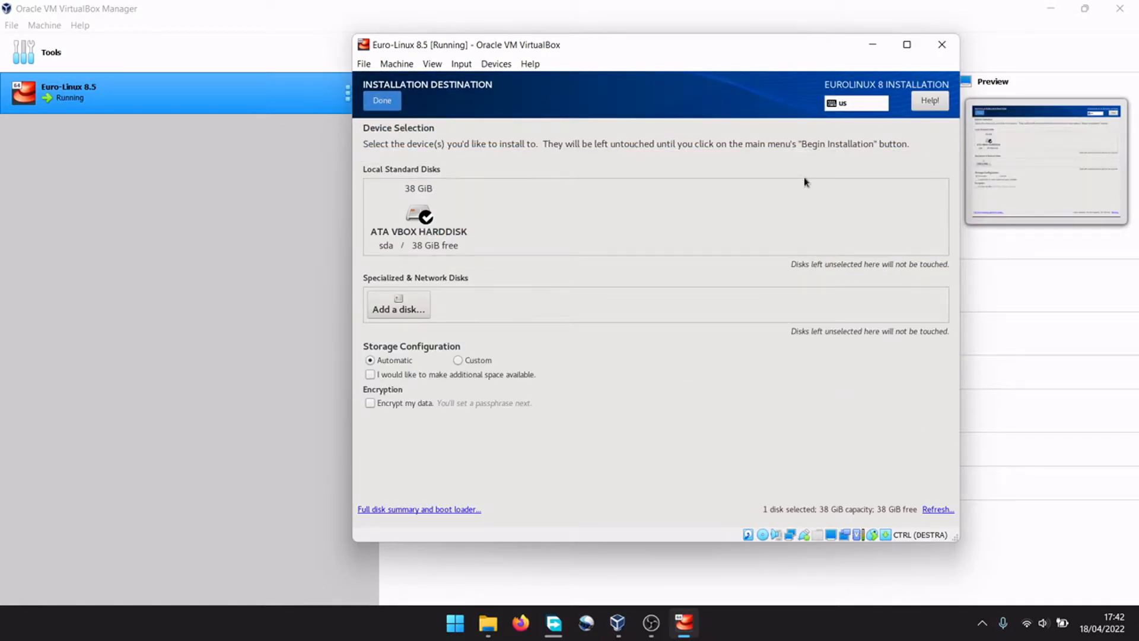
{"action": "left_click", "coordinate": [382, 101]}
Step: Turn on the Ethernet (enp0s3) connection and apply eurolinux as the host name
{"action": "left_click", "coordinate": [827, 287]}
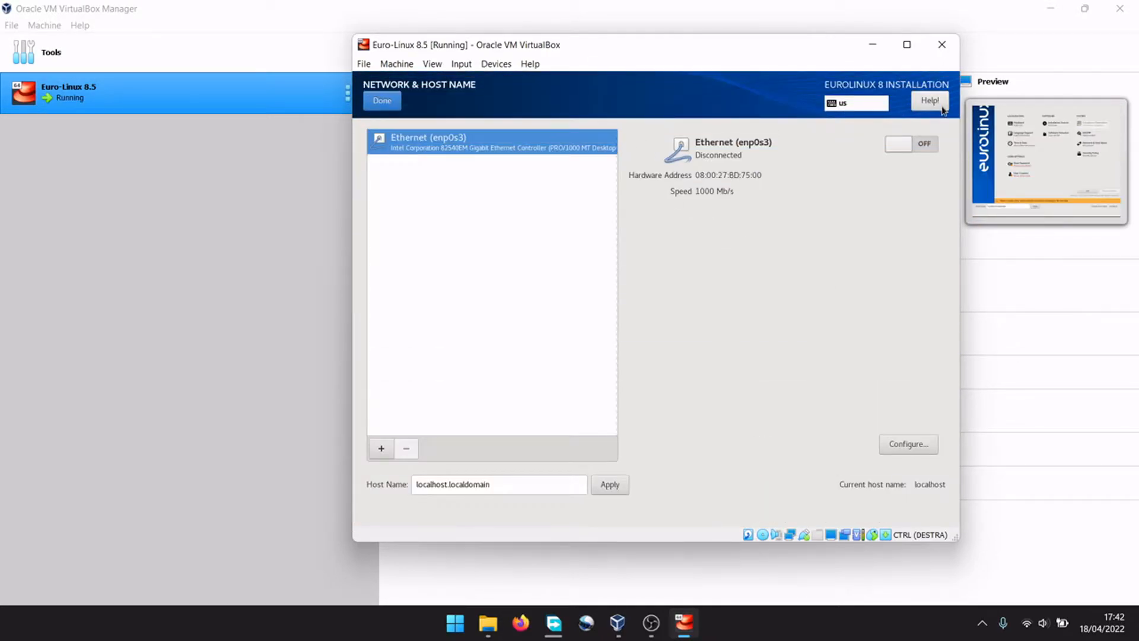
{"action": "left_click", "coordinate": [924, 144]}
{"action": "left_click", "coordinate": [506, 482]}
{"action": "left_click_drag", "start_coordinate": [506, 482], "coordinate": [226, 489]}
{"action": "key", "text": "BackSpace"}
{"action": "type", "text": "eurolinux"}
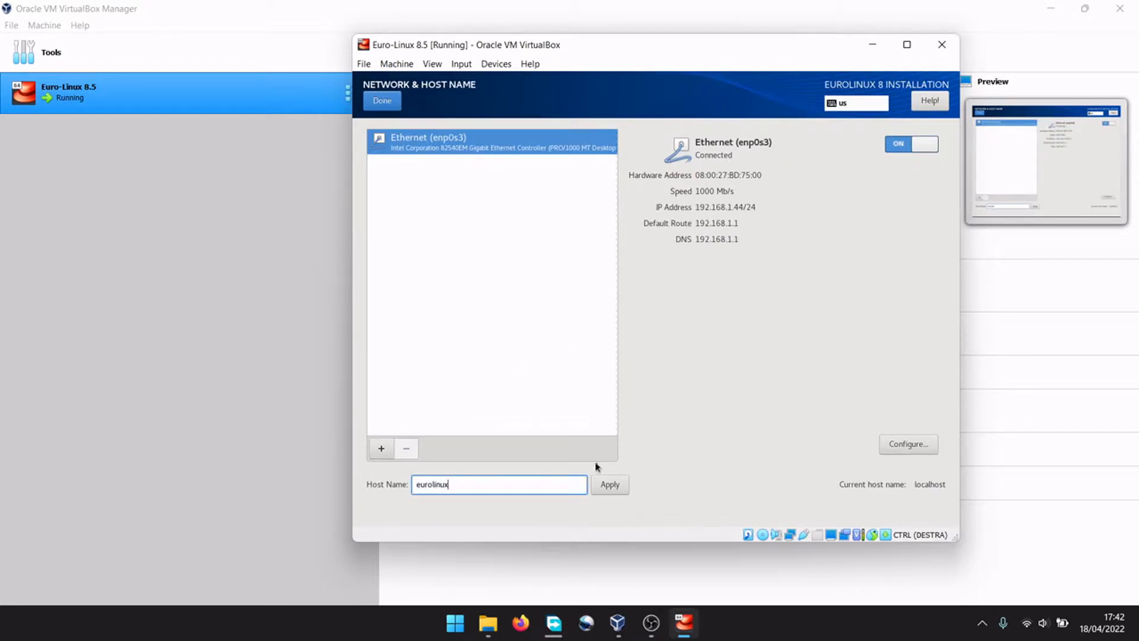
{"action": "left_click", "coordinate": [626, 487]}
{"action": "left_click", "coordinate": [388, 94]}
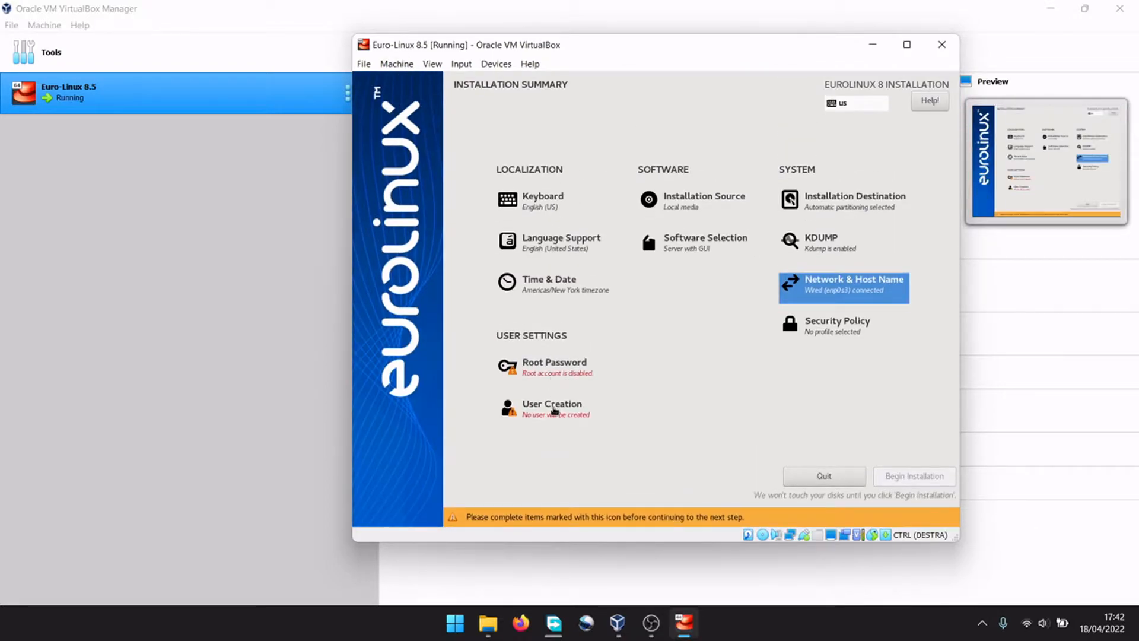
Step: Start creating a user by entering the full name, the account password and the password confirmation
{"action": "left_click", "coordinate": [554, 409]}
{"action": "type", "text": "JOHN"}
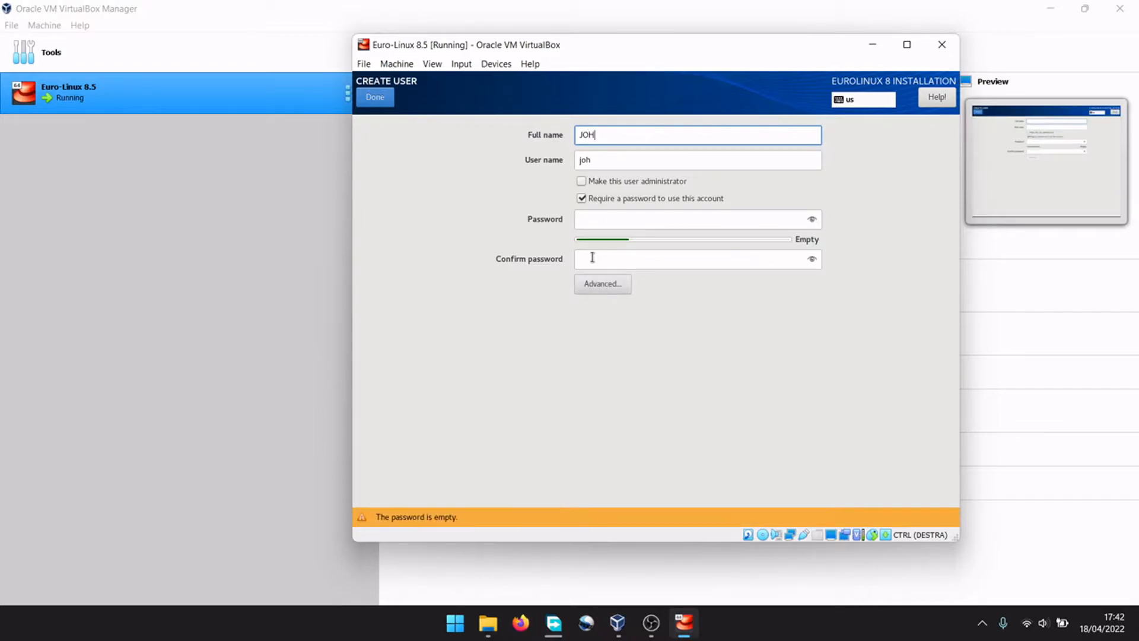
{"action": "left_click", "coordinate": [596, 216]}
{"action": "type", "text": "••••"}
{"action": "left_click", "coordinate": [596, 261]}
{"action": "type", "text": "••••"}
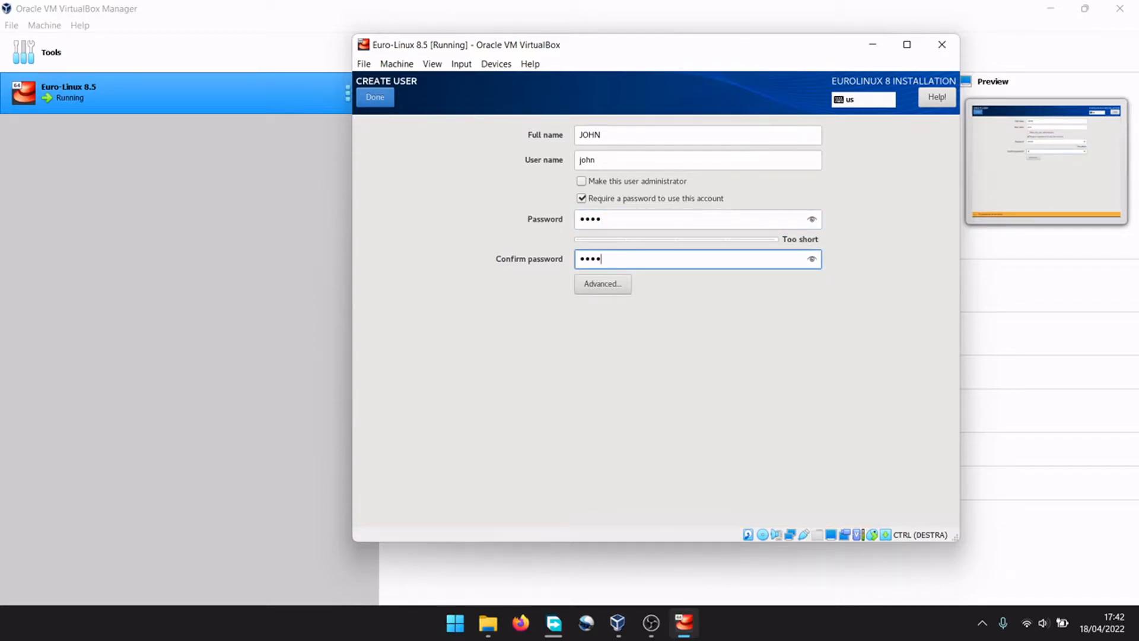
Step: Make the new user an administrator and accept the user settings despite the short password
{"action": "left_click", "coordinate": [598, 183]}
{"action": "left_click", "coordinate": [603, 218]}
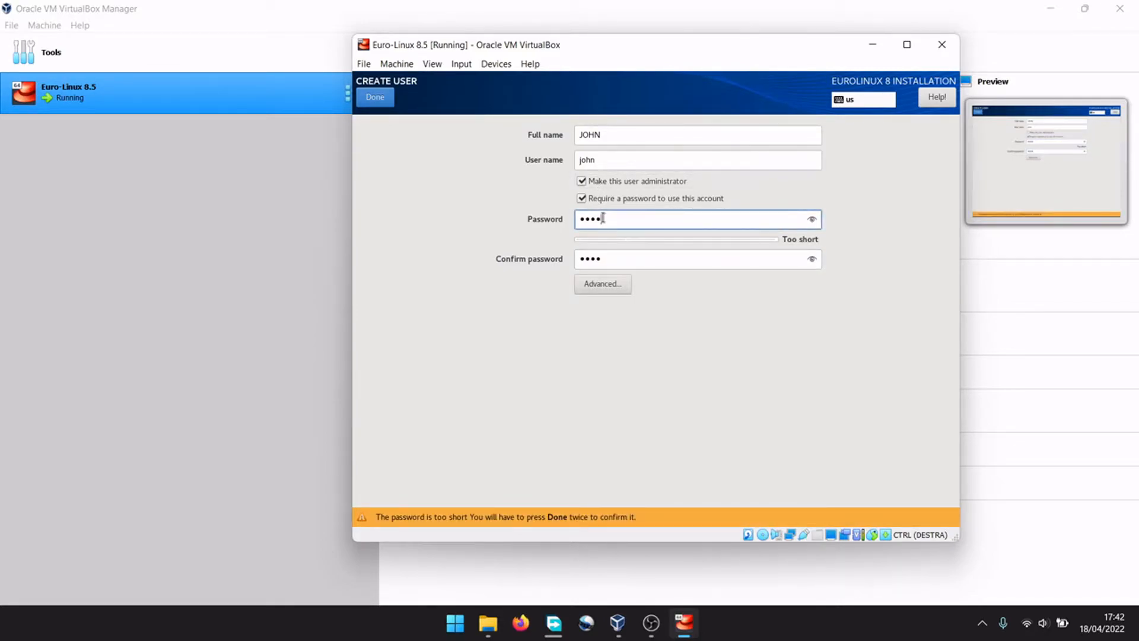
{"action": "left_click", "coordinate": [358, 97]}
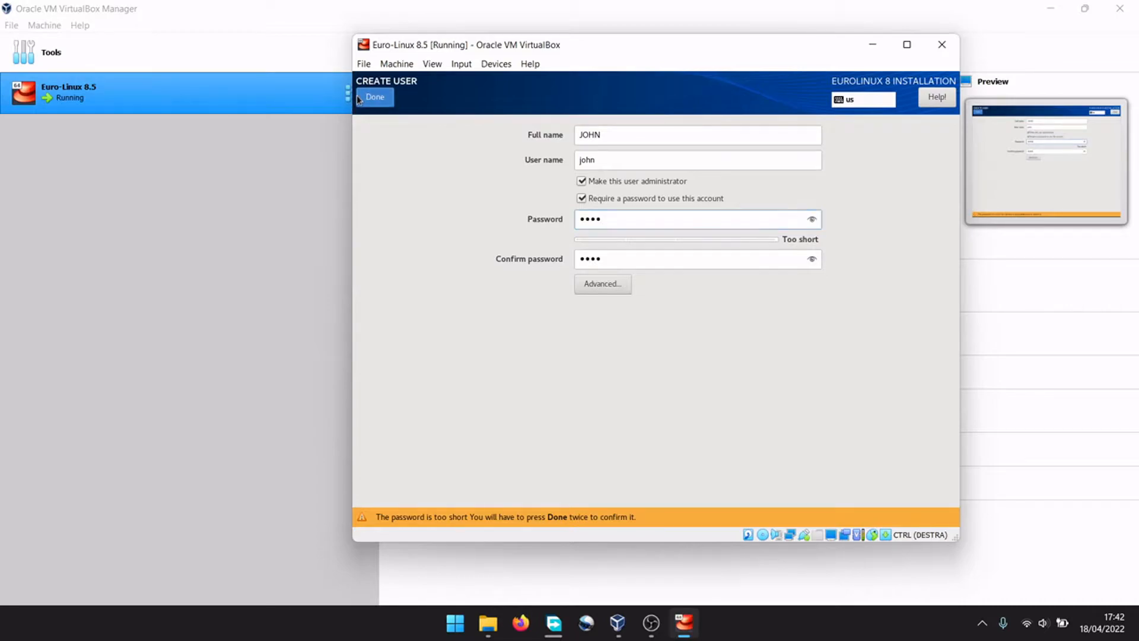
{"action": "left_click", "coordinate": [358, 97]}
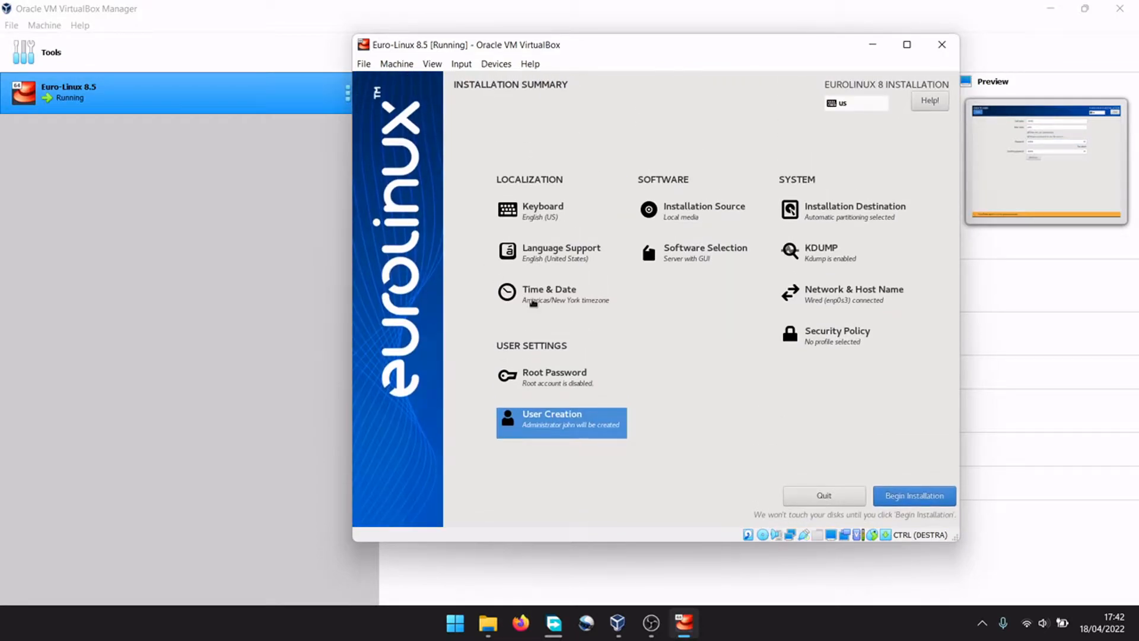
Step: Set the time zone to region Europe, city Berlin
{"action": "left_click", "coordinate": [572, 288]}
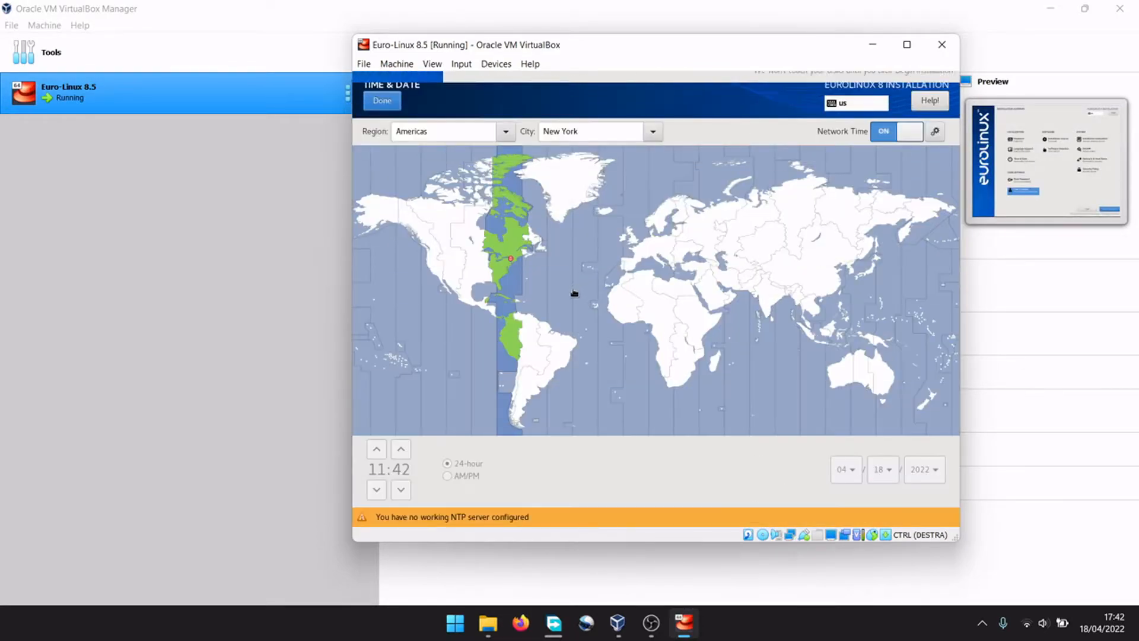
{"action": "left_click", "coordinate": [648, 248]}
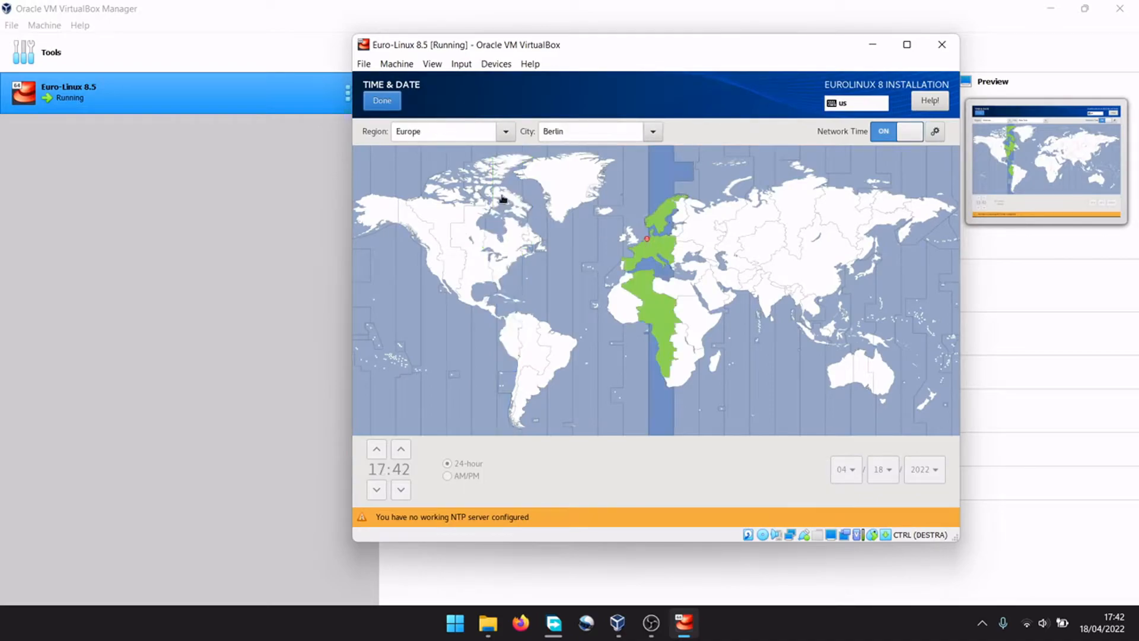
{"action": "left_click", "coordinate": [382, 101]}
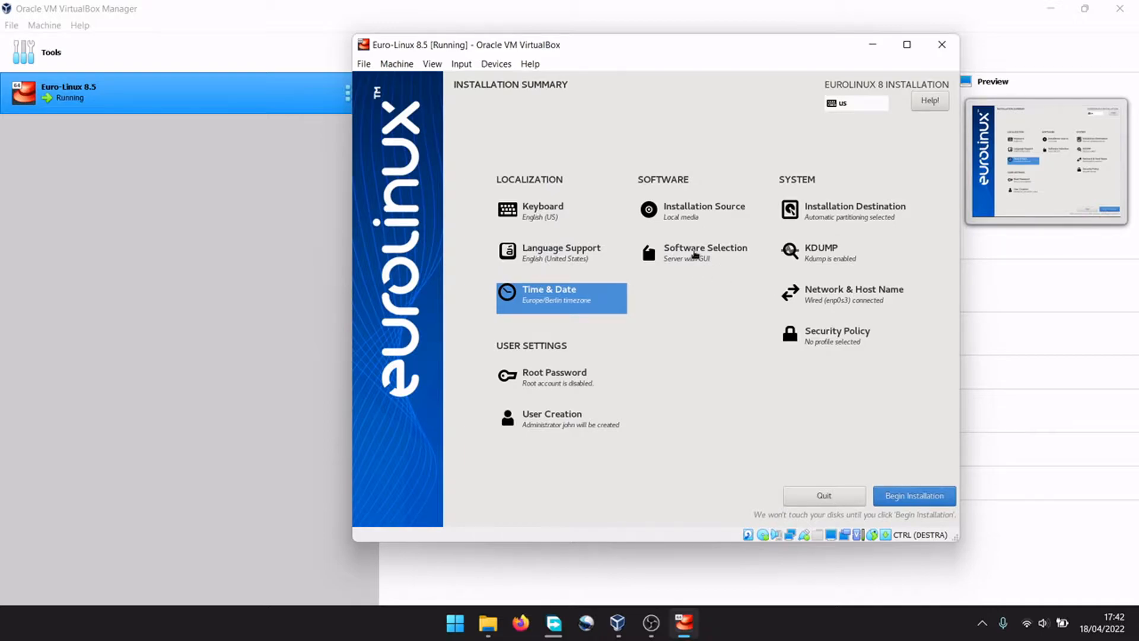
Step: In the software selection, try the Workstation base environment and return to Server with GUI
{"action": "left_click", "coordinate": [693, 252]}
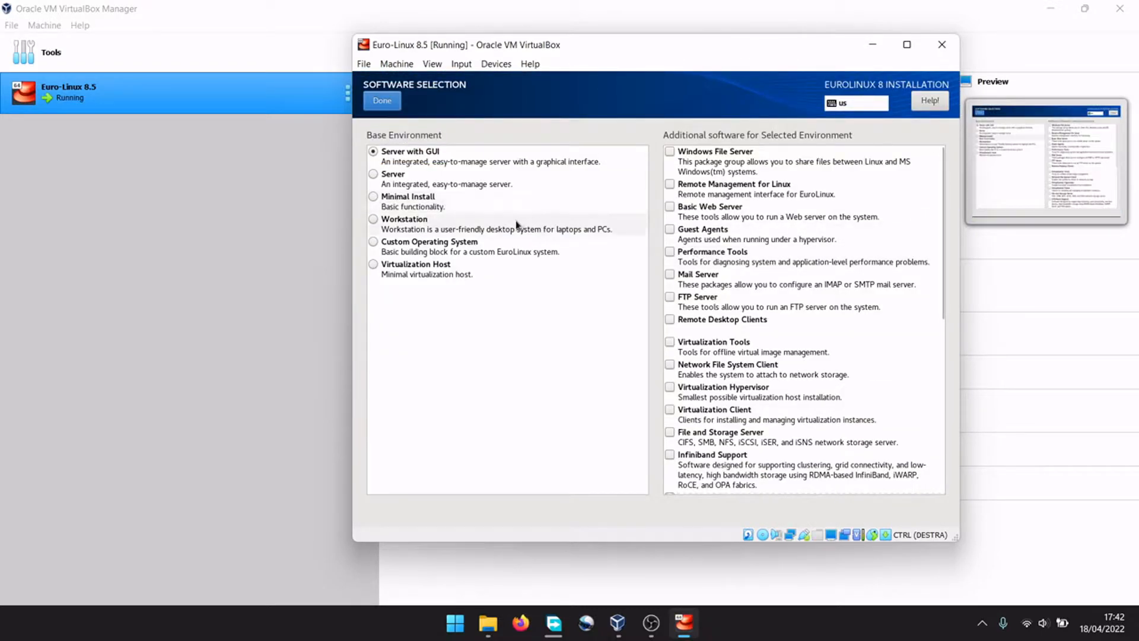
{"action": "left_click", "coordinate": [373, 221]}
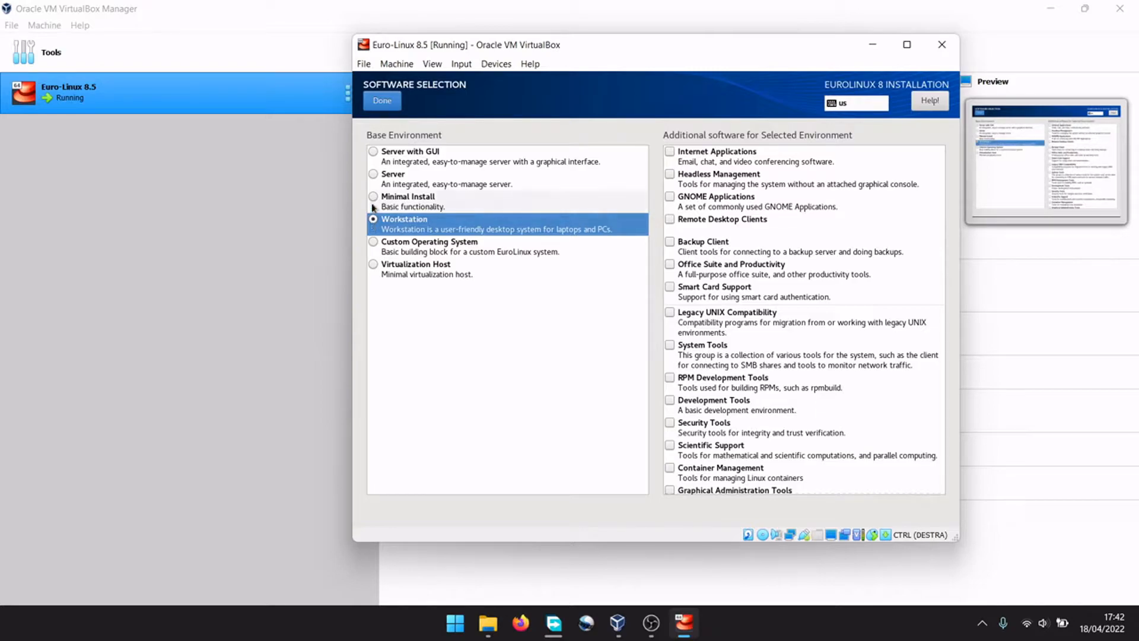
{"action": "left_click", "coordinate": [373, 156]}
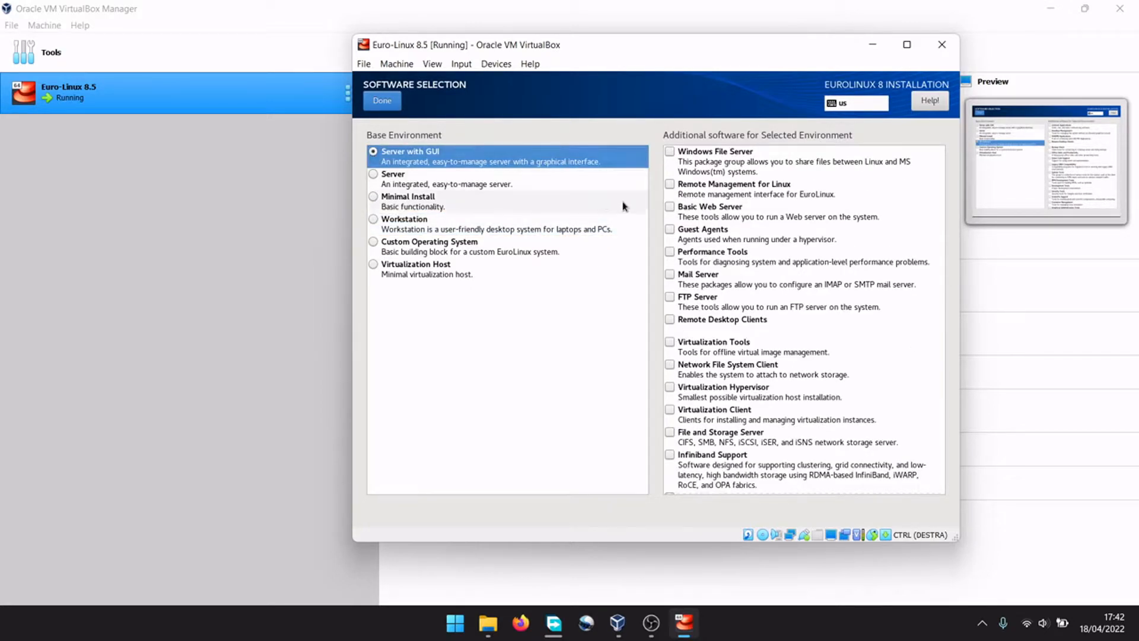
Step: Add Virtualization Tools, Virtualization Hypervisor and Virtualization Client as additional software, leaving Network File System Client out
{"action": "left_click", "coordinate": [673, 353]}
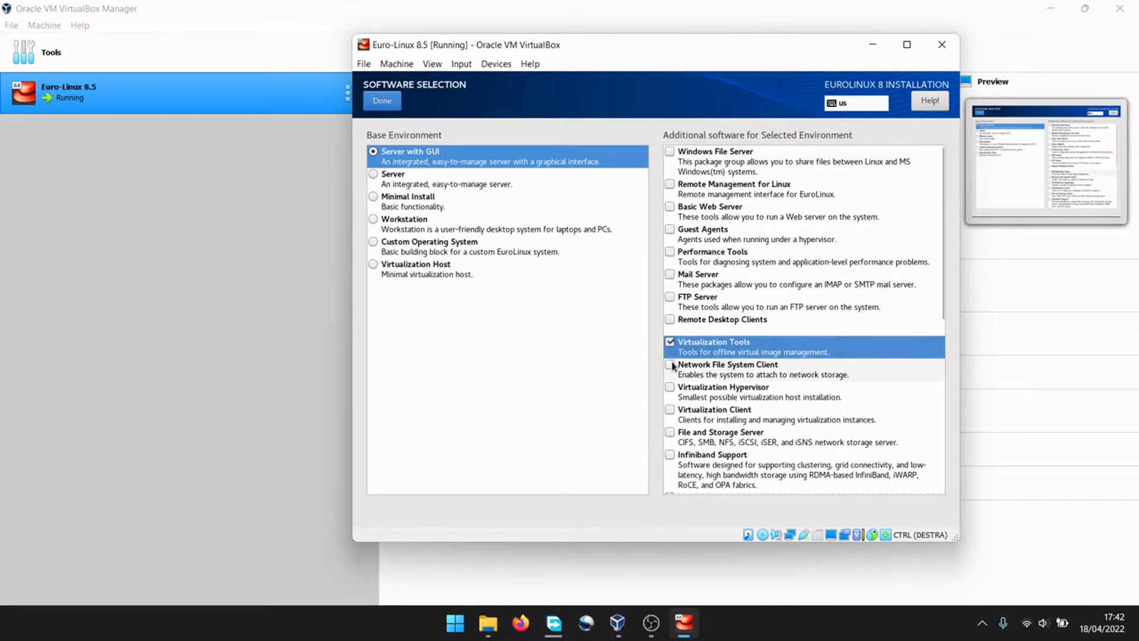
{"action": "left_click", "coordinate": [673, 373]}
{"action": "left_click", "coordinate": [673, 394]}
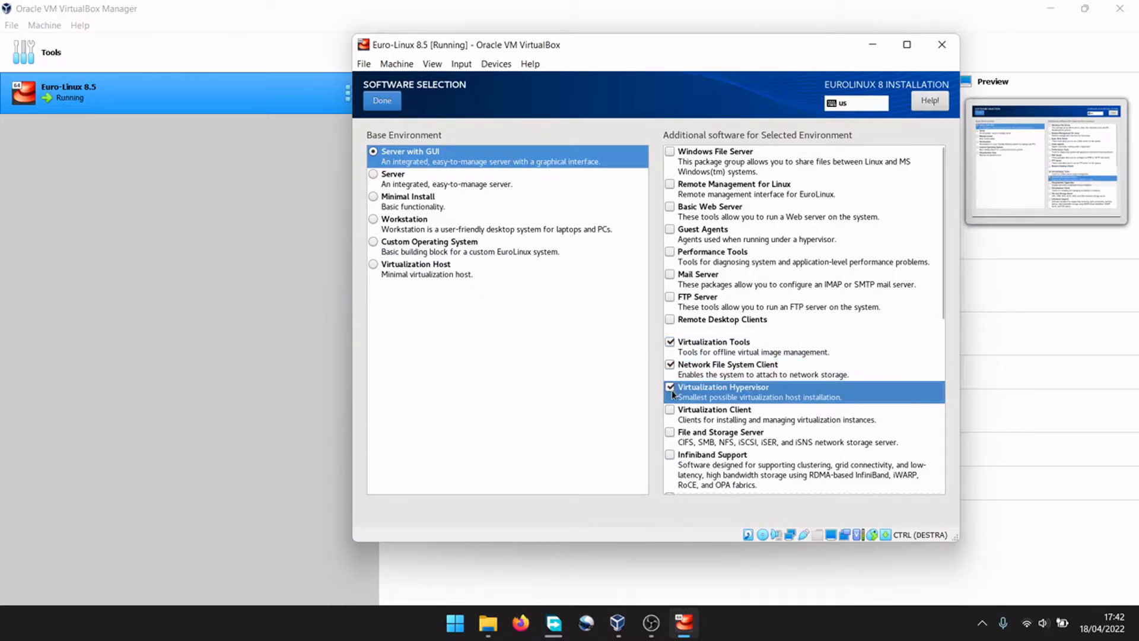
{"action": "left_click", "coordinate": [671, 412]}
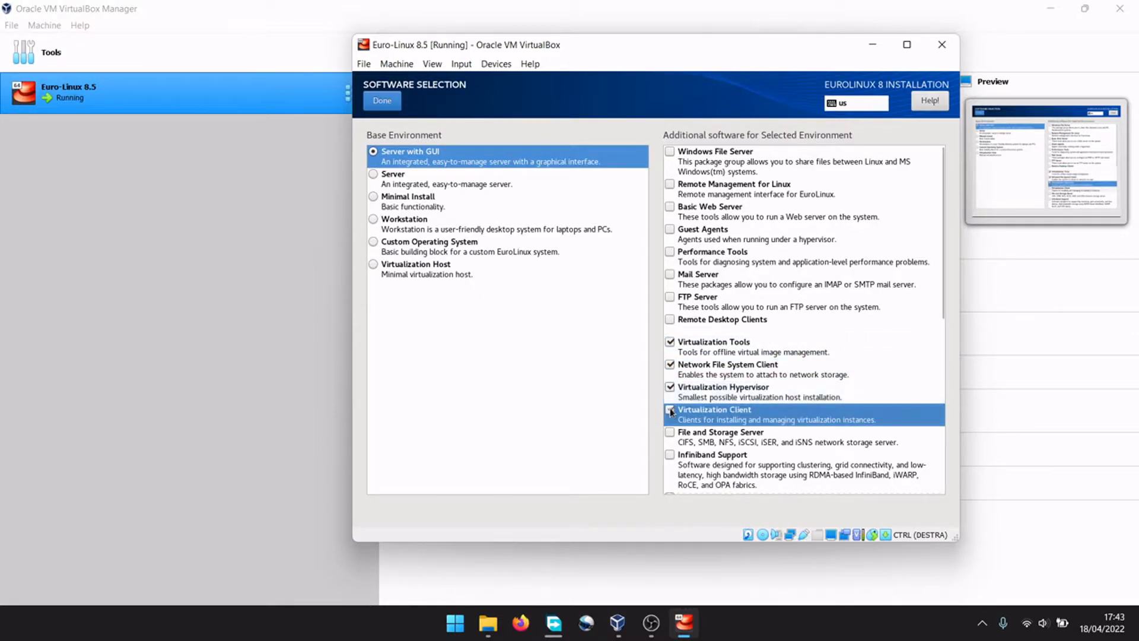
{"action": "left_click", "coordinate": [670, 364]}
Step: Add System Tools, Headless Management and Graphical Administration Tools to the additional software
{"action": "scroll", "coordinate": [735, 410], "scroll_direction": "down", "scroll_amount": 2}
{"action": "scroll", "coordinate": [734, 411], "scroll_direction": "down", "scroll_amount": 8}
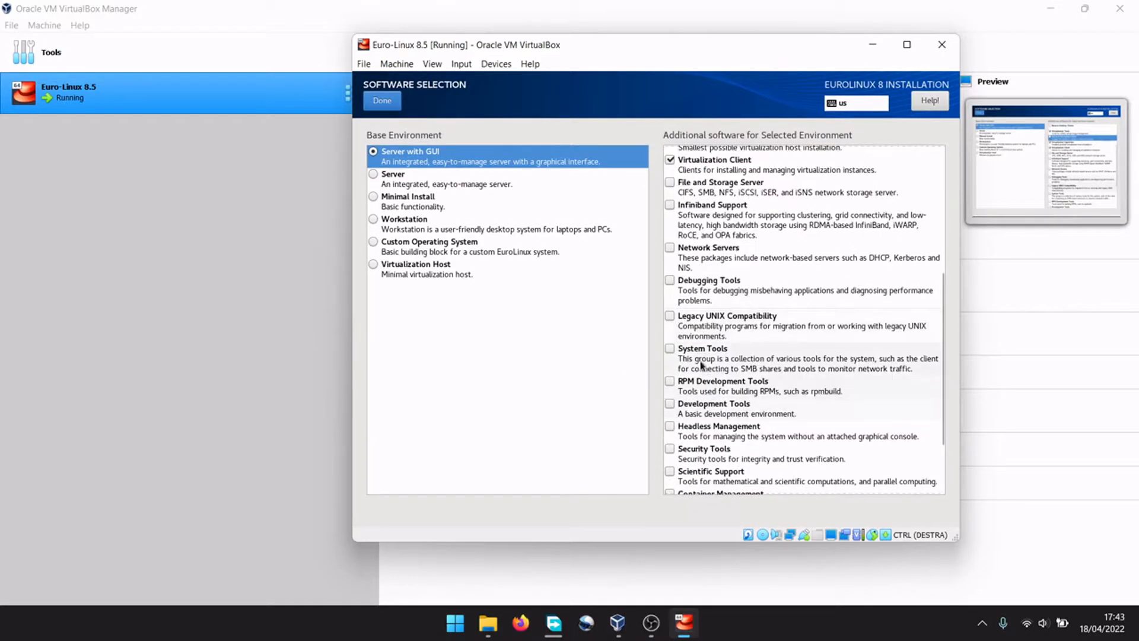
{"action": "left_click", "coordinate": [670, 349]}
{"action": "scroll", "coordinate": [671, 419], "scroll_direction": "down", "scroll_amount": 3}
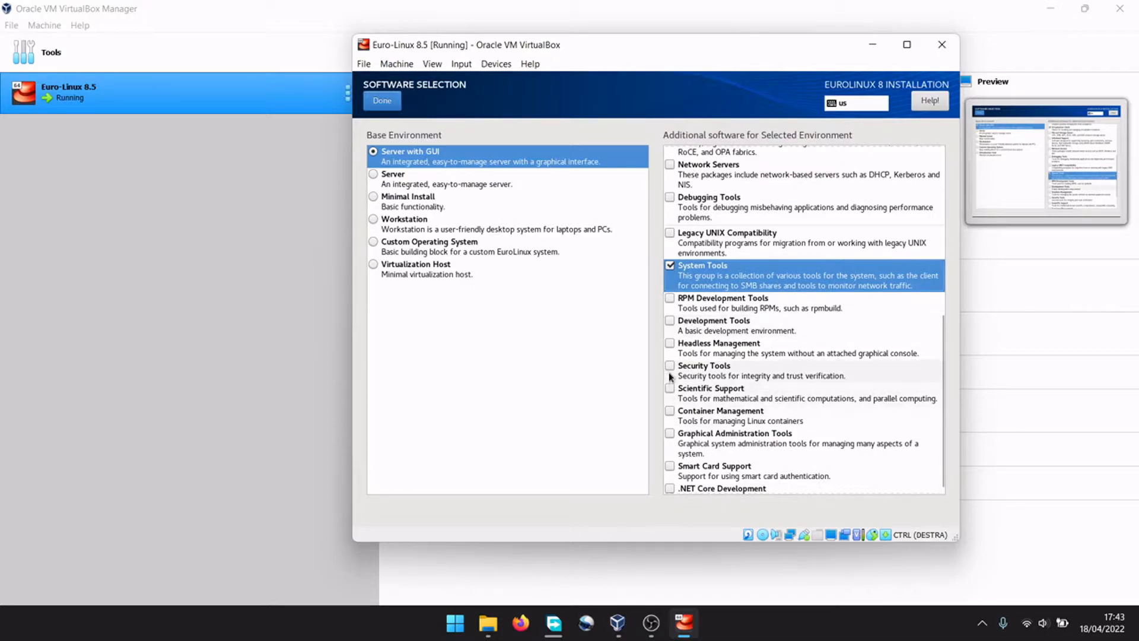
{"action": "left_click", "coordinate": [669, 346]}
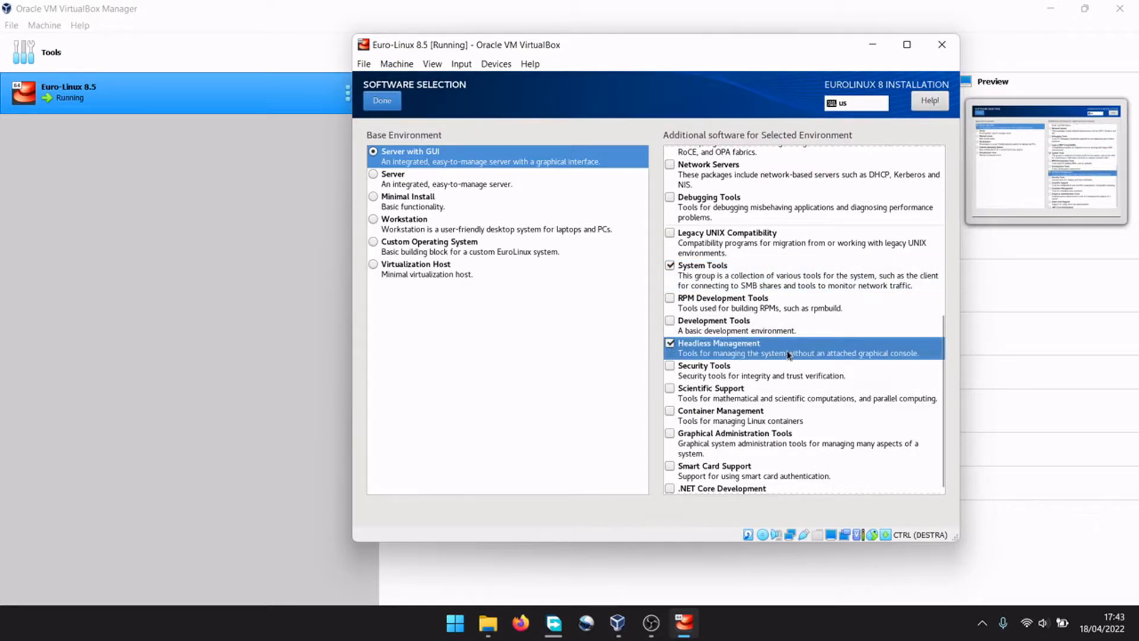
{"action": "scroll", "coordinate": [778, 355], "scroll_direction": "down", "scroll_amount": 1}
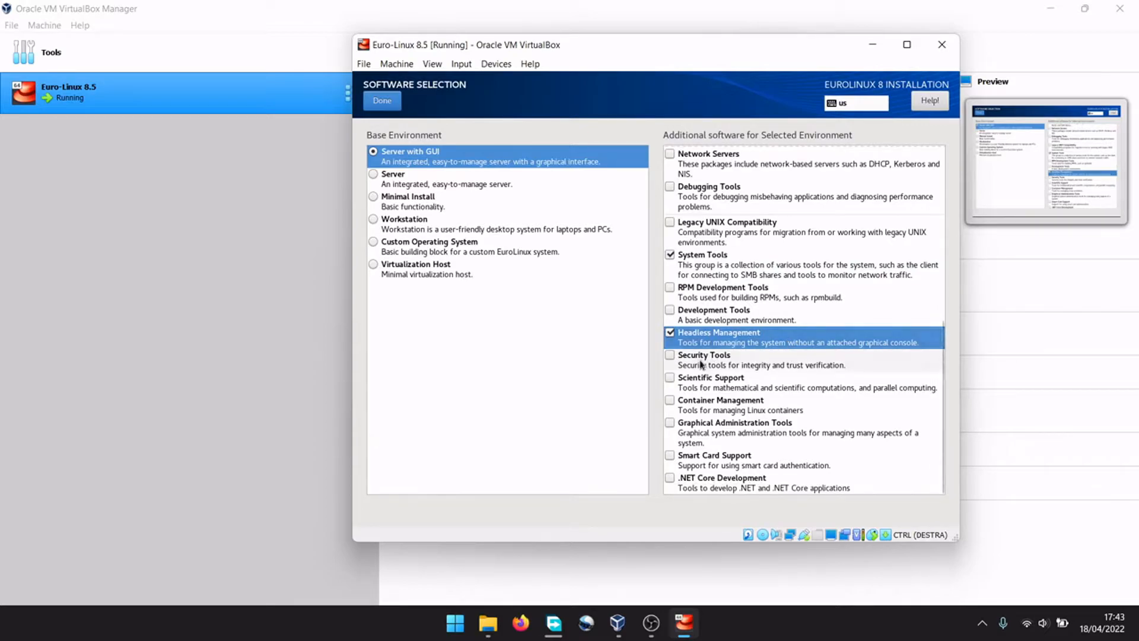
{"action": "left_click", "coordinate": [670, 423]}
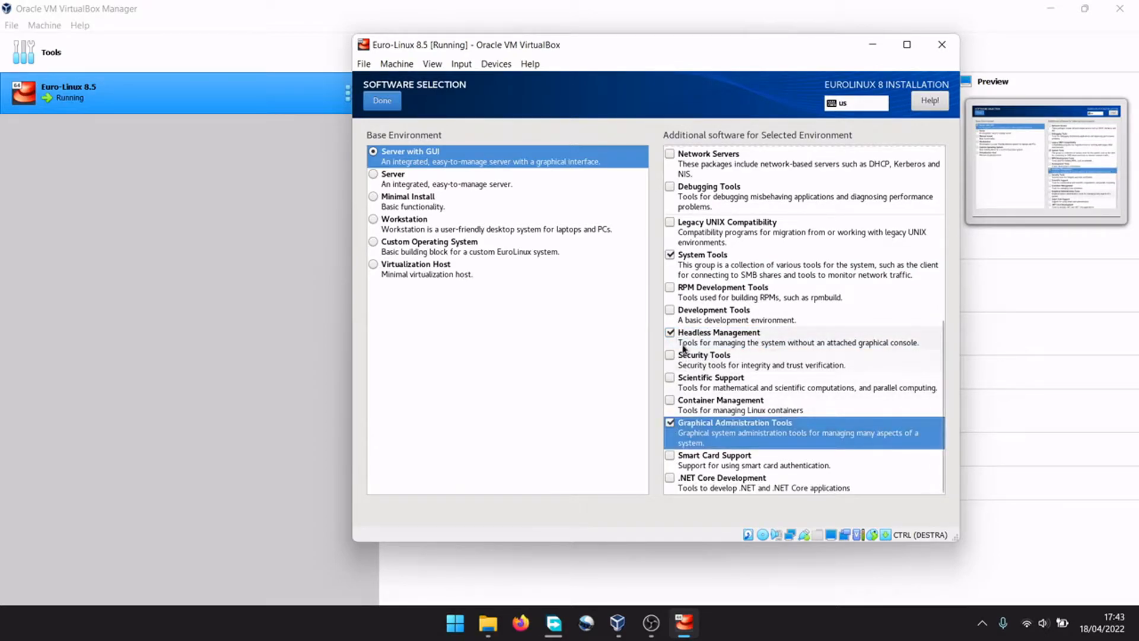
{"action": "left_click", "coordinate": [728, 344]}
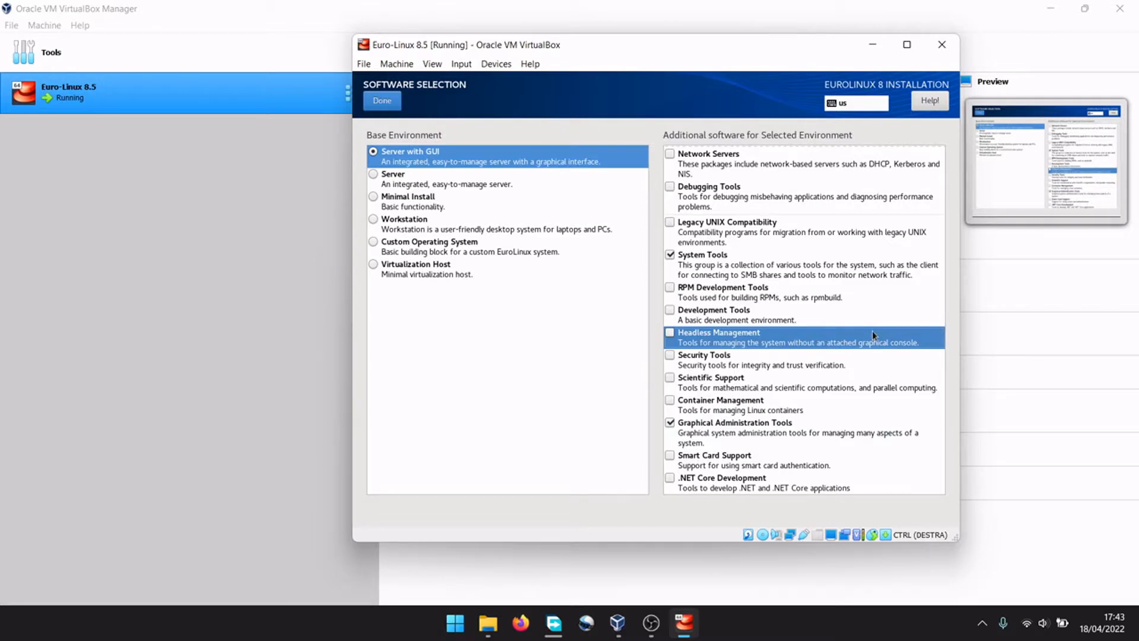
{"action": "left_click", "coordinate": [675, 332]}
Step: Add Basic Web Server and Performance Tools to the additional software and confirm the software selection
{"action": "scroll", "coordinate": [806, 321], "scroll_direction": "up", "scroll_amount": 1}
{"action": "scroll", "coordinate": [806, 319], "scroll_direction": "up", "scroll_amount": 4}
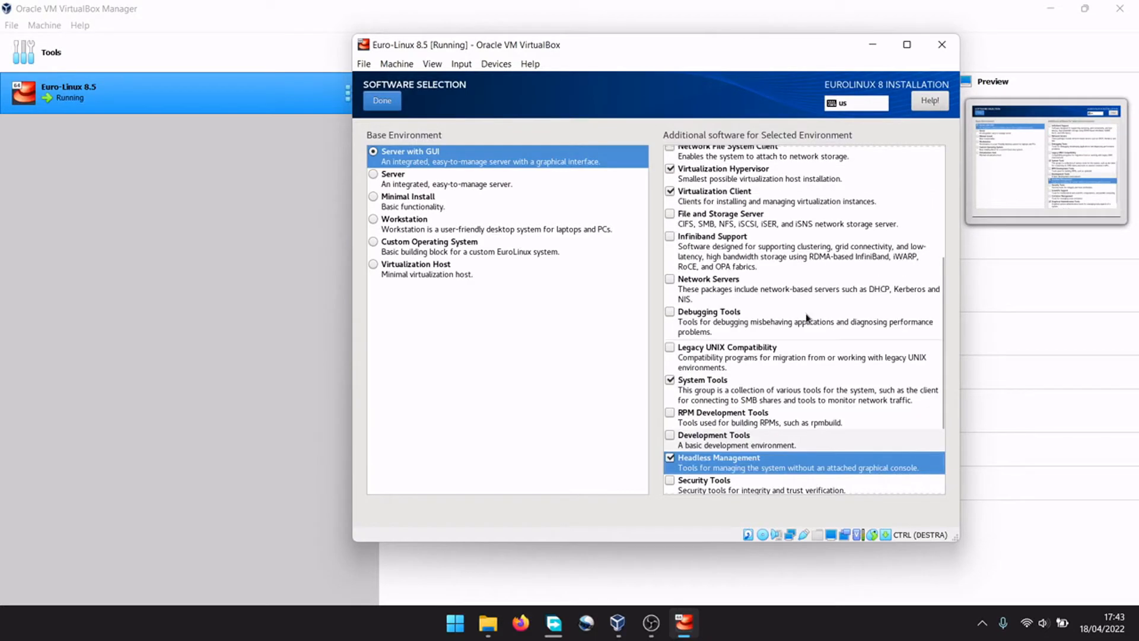
{"action": "scroll", "coordinate": [807, 249], "scroll_direction": "up", "scroll_amount": 3}
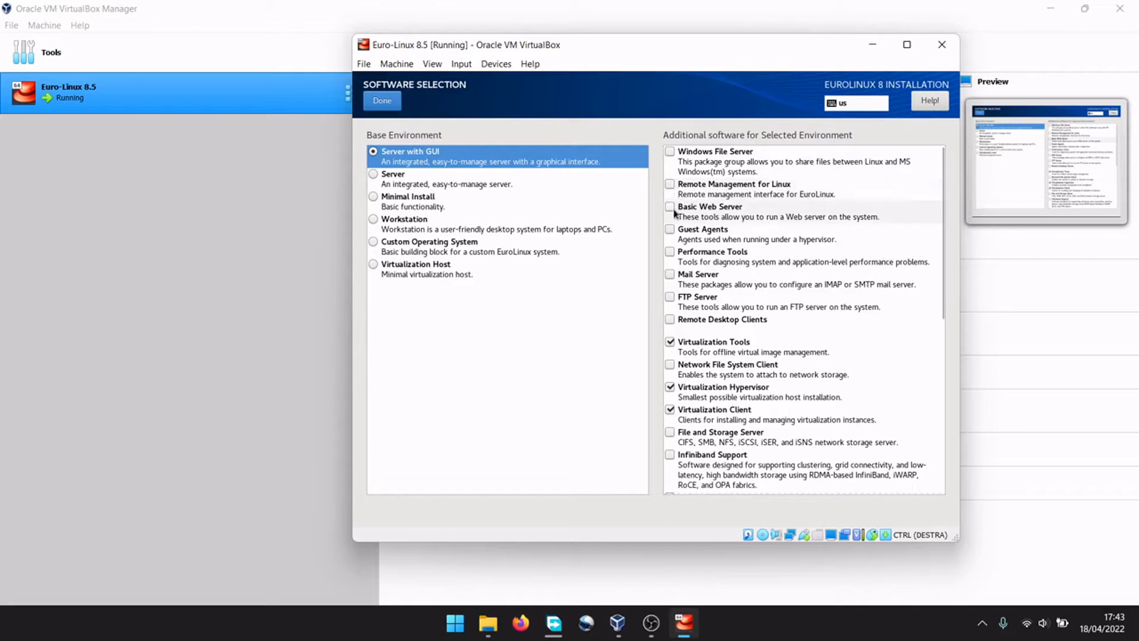
{"action": "left_click", "coordinate": [672, 208]}
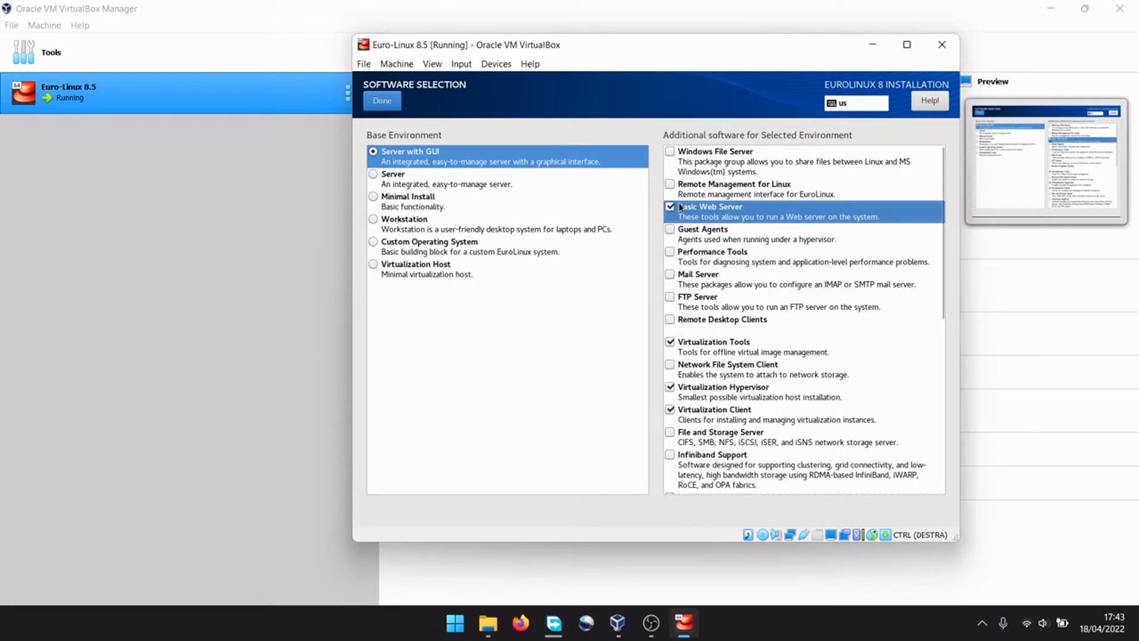
{"action": "left_click", "coordinate": [671, 252]}
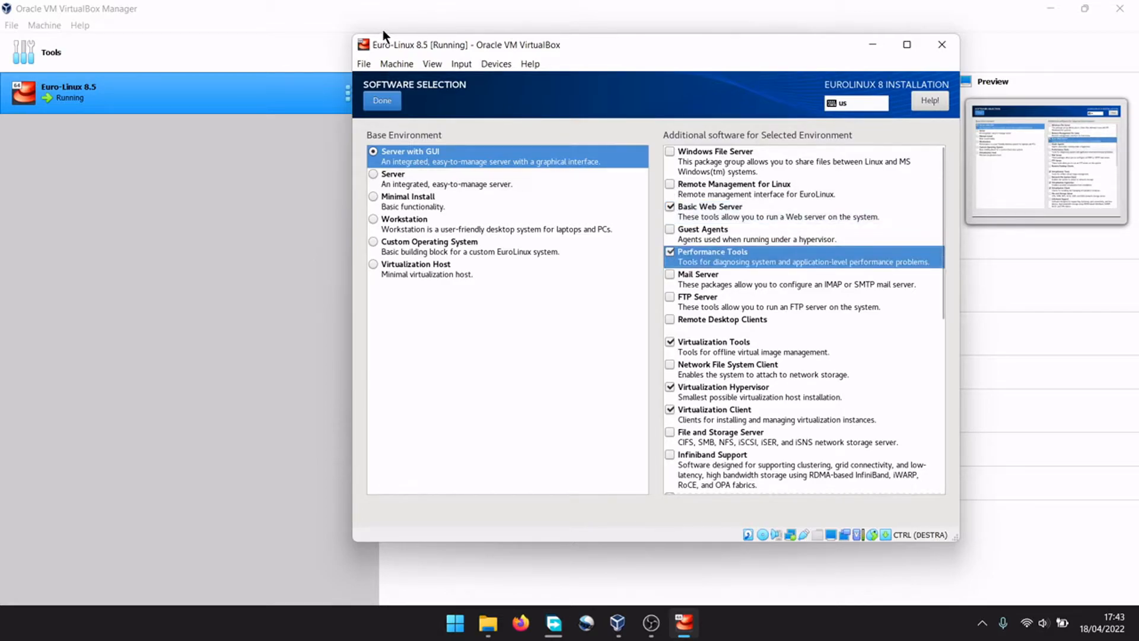
{"action": "left_click", "coordinate": [382, 100]}
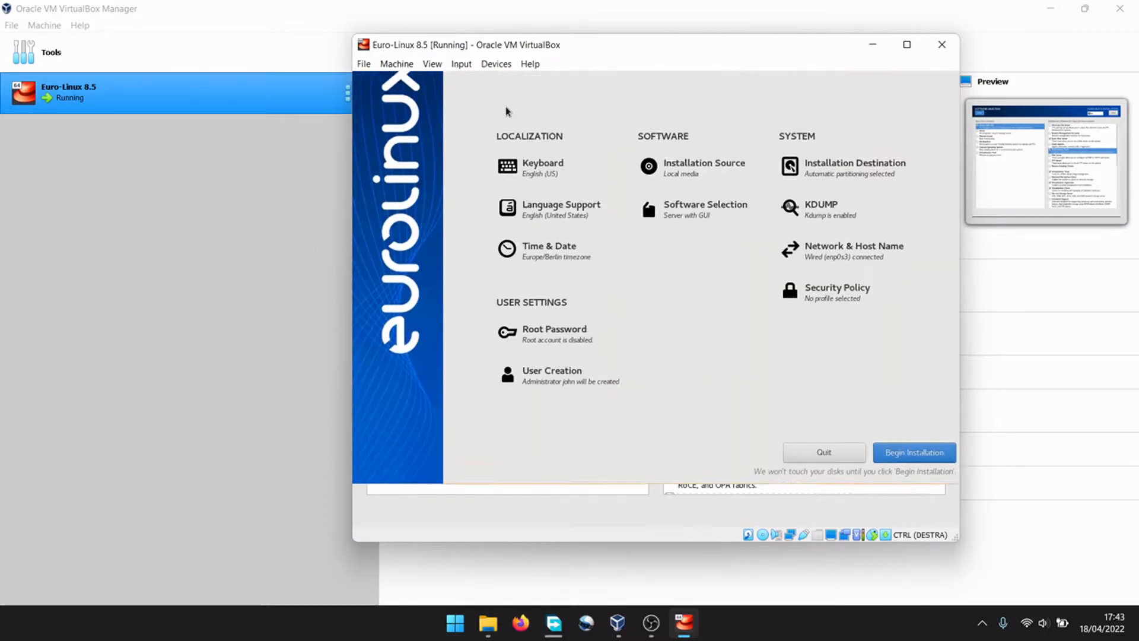
Step: Open the security policy settings and look through the available ANSSI-BP-028 and CIS benchmark profiles
{"action": "left_click", "coordinate": [838, 332]}
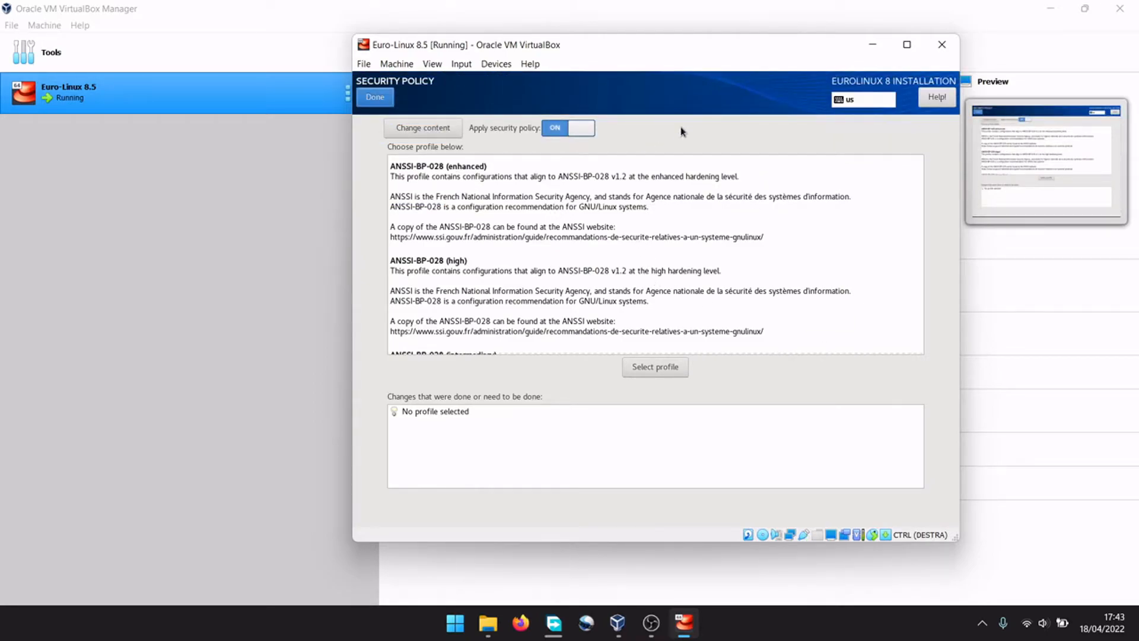
{"action": "left_click", "coordinate": [547, 190]}
{"action": "scroll", "coordinate": [548, 190], "scroll_direction": "down", "scroll_amount": 3}
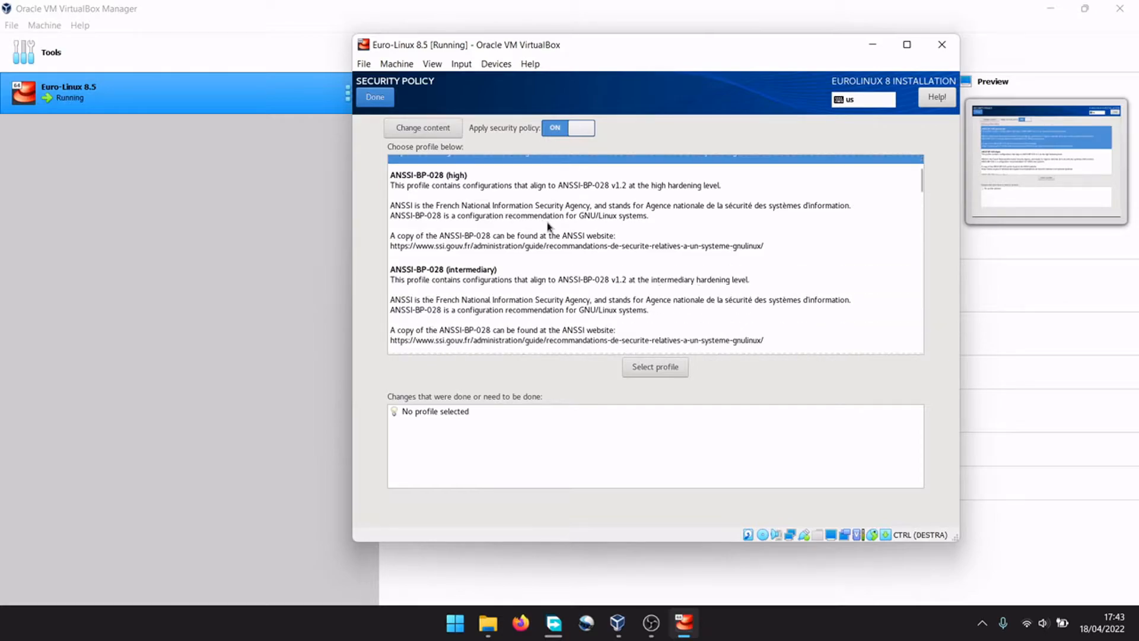
{"action": "left_click", "coordinate": [547, 224]}
{"action": "scroll", "coordinate": [547, 225], "scroll_direction": "down", "scroll_amount": 10}
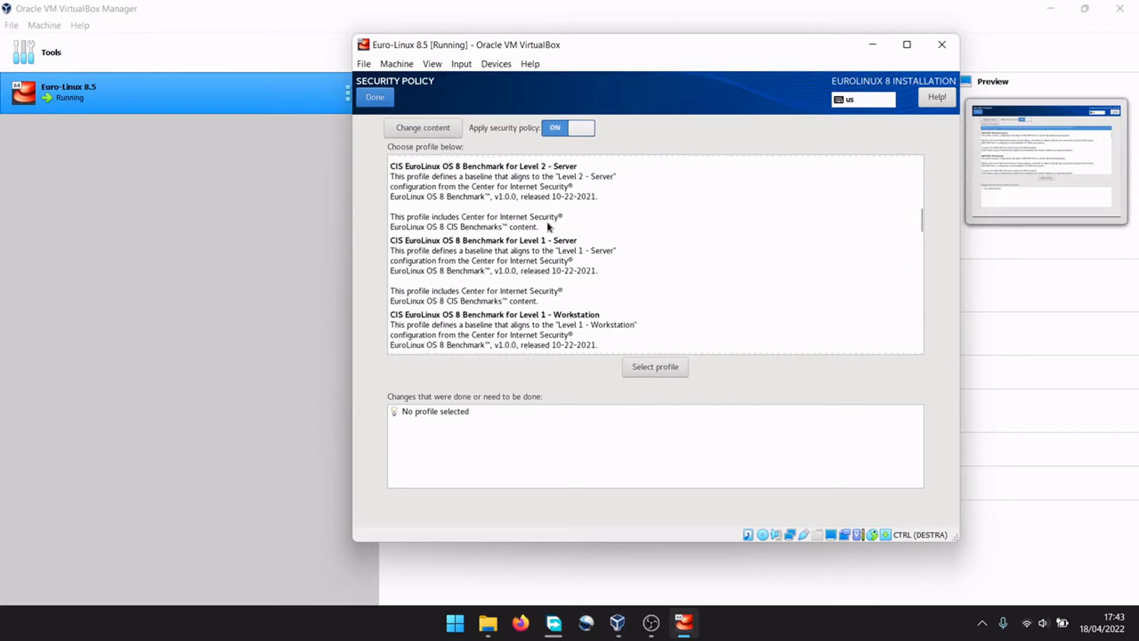
{"action": "scroll", "coordinate": [551, 271], "scroll_direction": "down", "scroll_amount": 1}
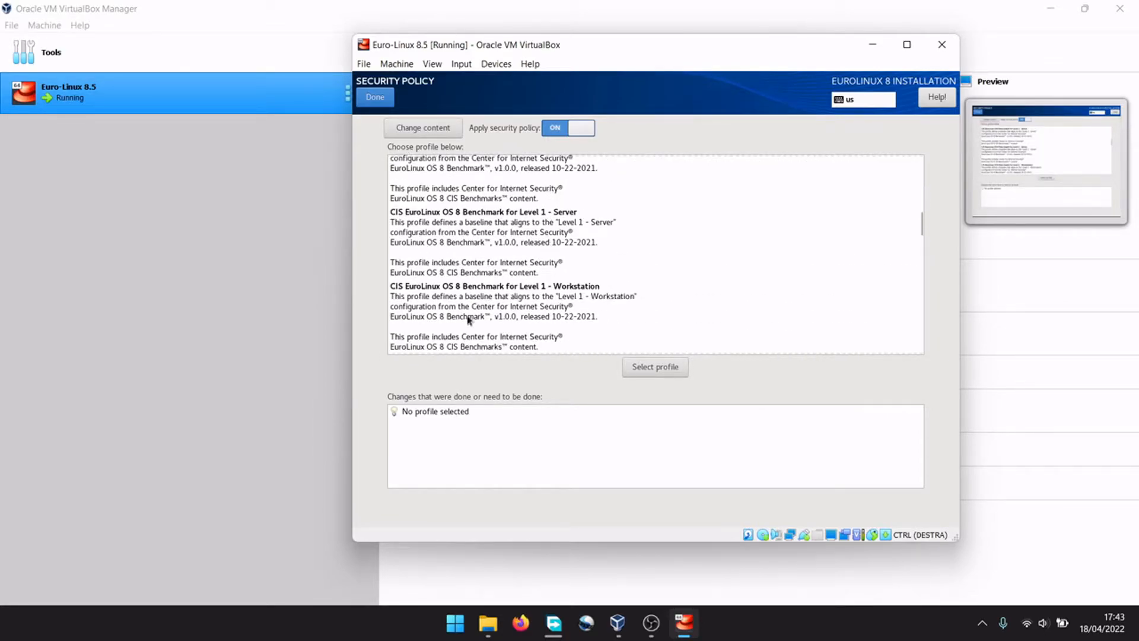
Step: Try the CIS EuroLinux OS 8 Benchmark for Level 2 - Server as the security profile
{"action": "left_click", "coordinate": [515, 245]}
{"action": "scroll", "coordinate": [515, 230], "scroll_direction": "up", "scroll_amount": 1}
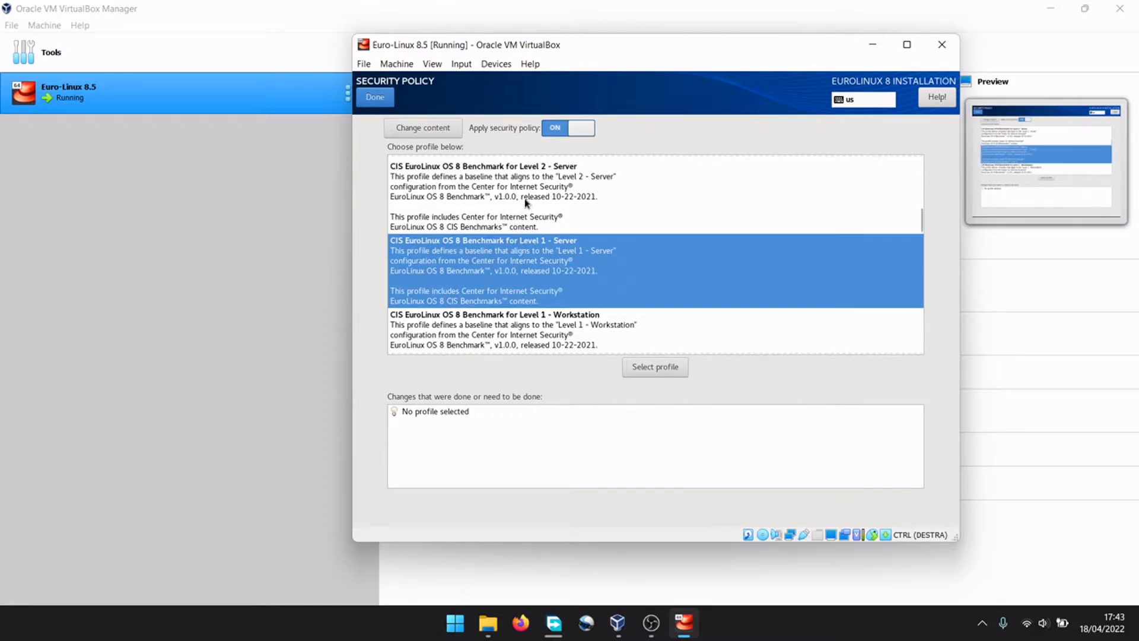
{"action": "left_click", "coordinate": [483, 195]}
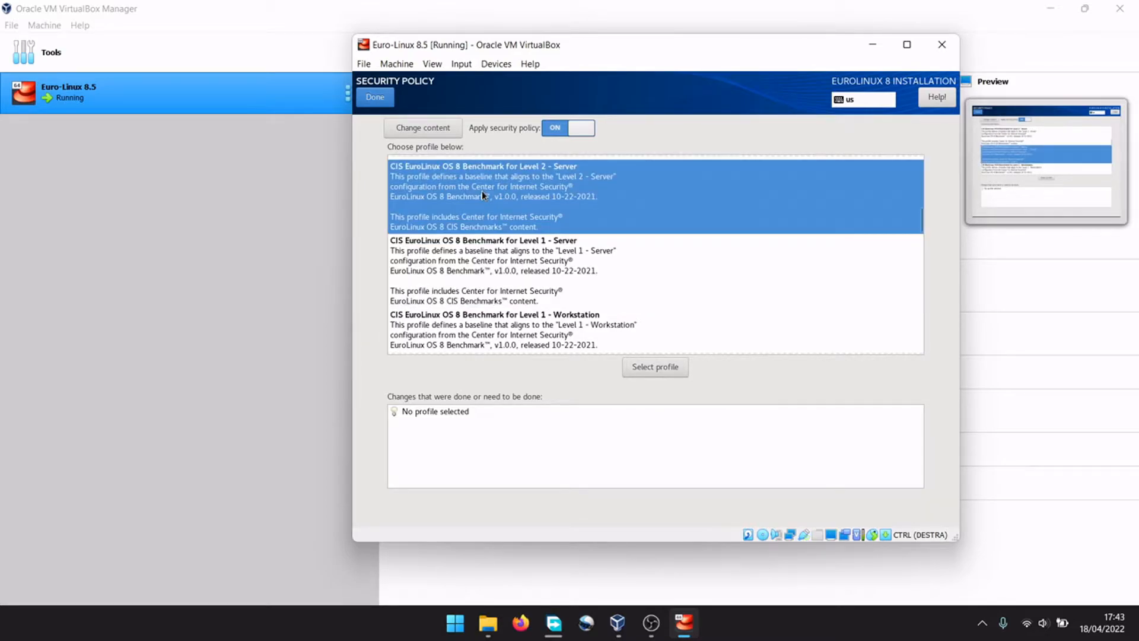
{"action": "scroll", "coordinate": [482, 190], "scroll_direction": "up", "scroll_amount": 1}
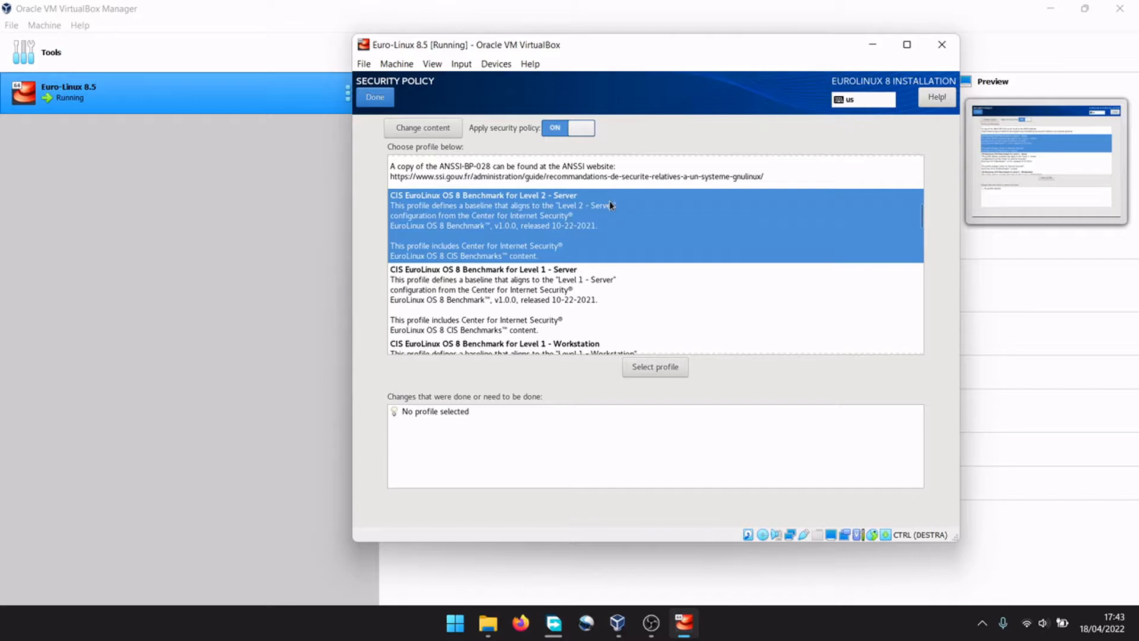
{"action": "scroll", "coordinate": [610, 205], "scroll_direction": "up", "scroll_amount": 4}
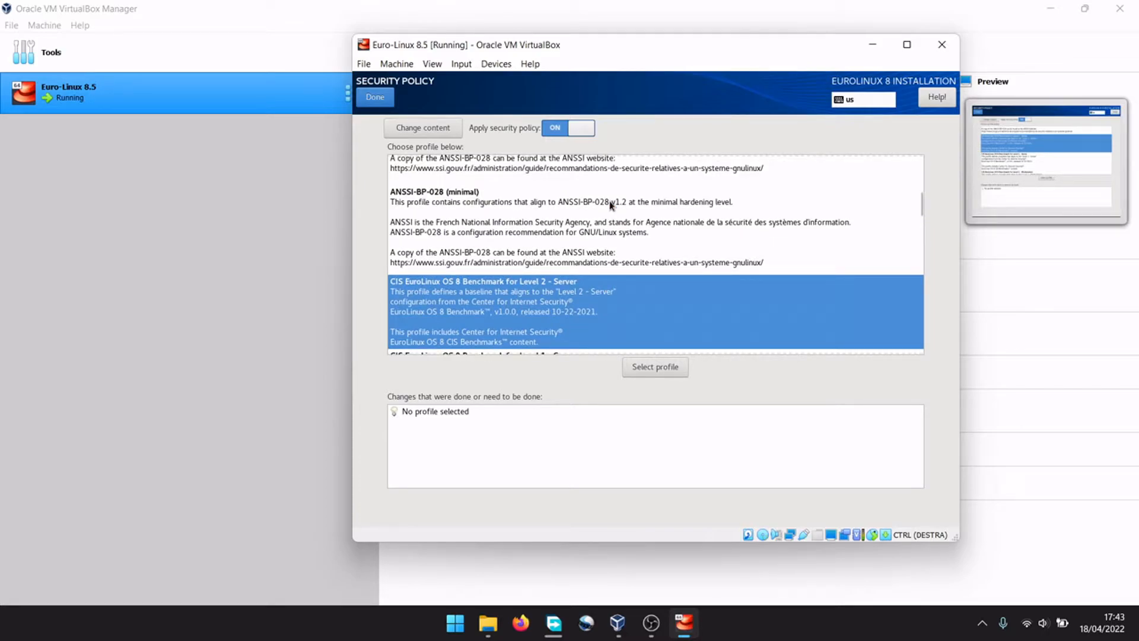
{"action": "scroll", "coordinate": [610, 205], "scroll_direction": "down", "scroll_amount": 2}
{"action": "left_click", "coordinate": [625, 368]}
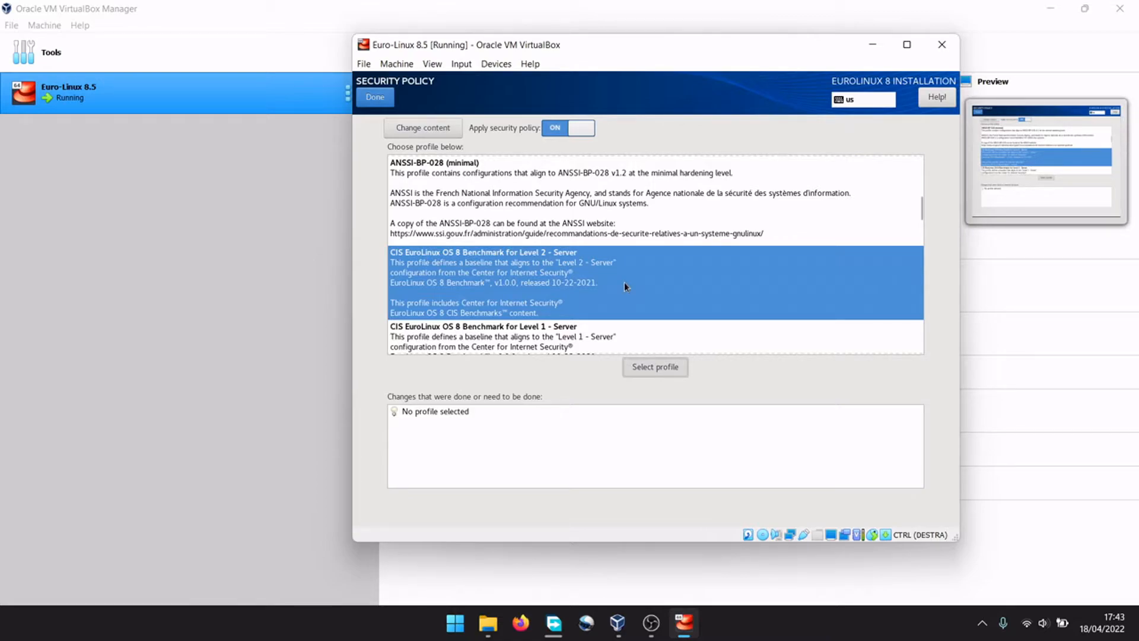
{"action": "left_click", "coordinate": [647, 373]}
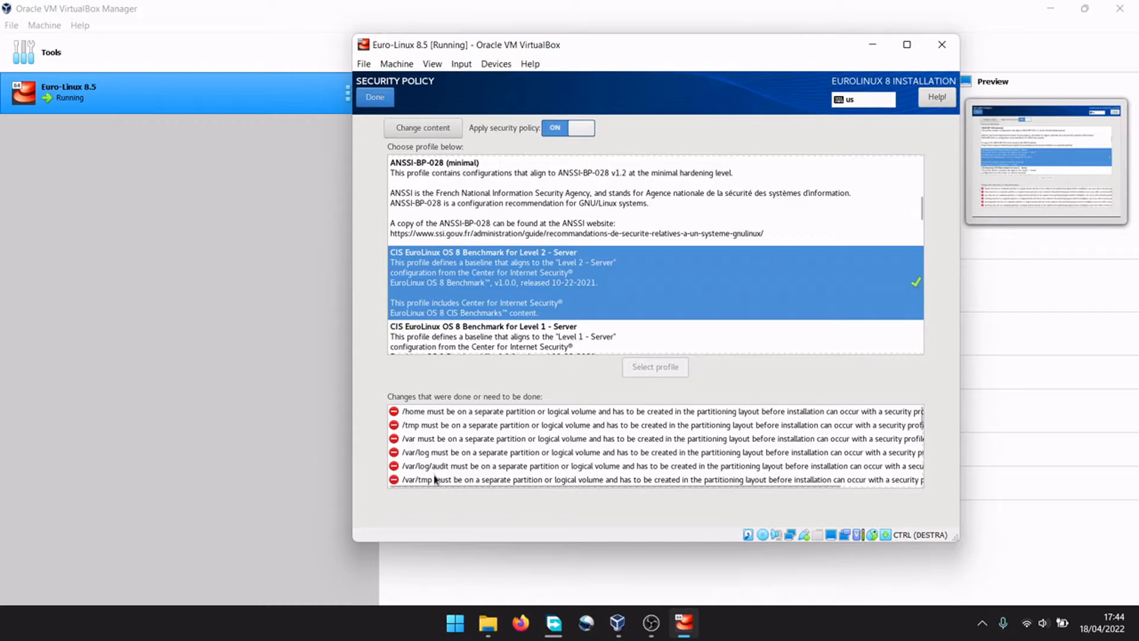
Step: Try the Unclassified Information in Non-federal Information Systems and Organizations (NIST 800-171) security profile
{"action": "scroll", "coordinate": [483, 308], "scroll_direction": "down", "scroll_amount": 5}
{"action": "scroll", "coordinate": [484, 300], "scroll_direction": "down", "scroll_amount": 3}
{"action": "left_click", "coordinate": [483, 293]}
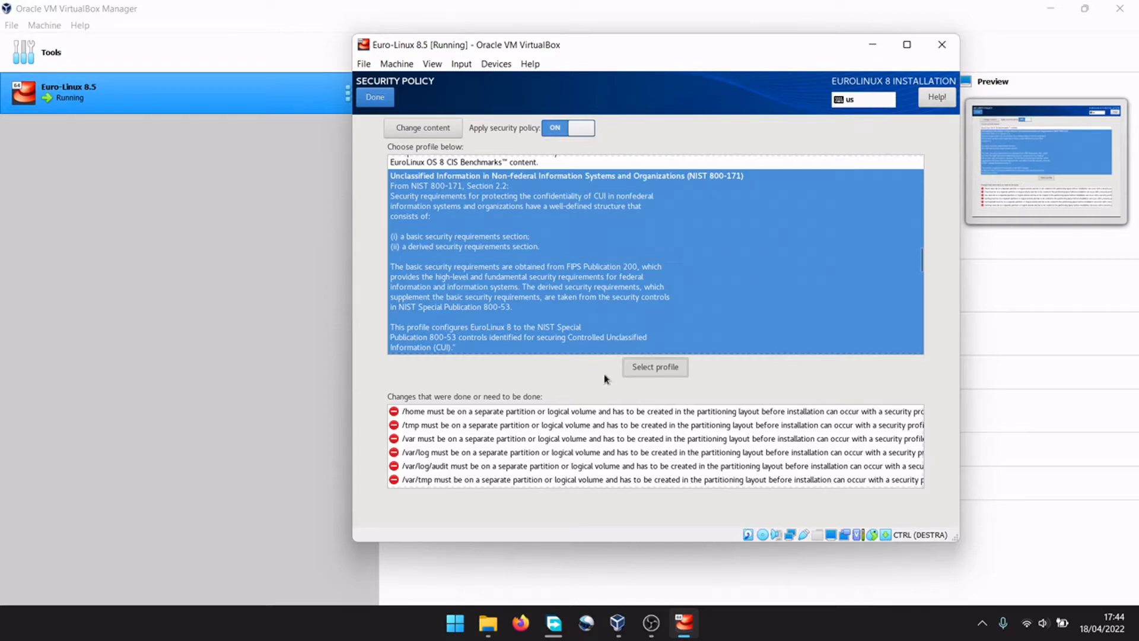
{"action": "double_click", "coordinate": [465, 296]}
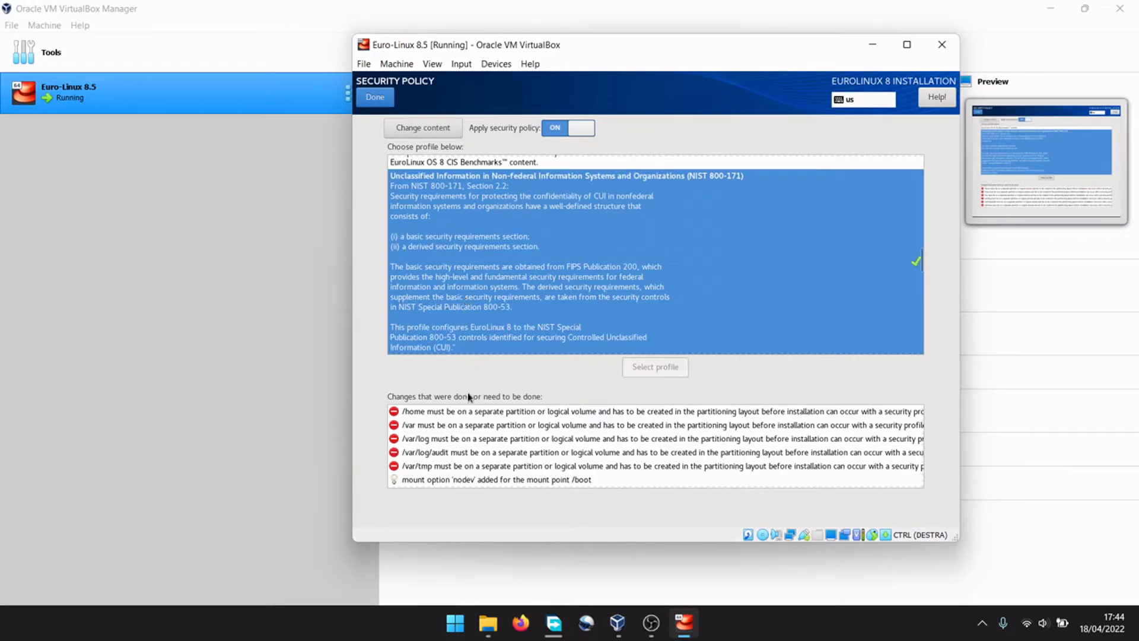
Step: Try the ANSSI-BP-028 (enhanced) security profile
{"action": "scroll", "coordinate": [468, 306], "scroll_direction": "up", "scroll_amount": 10}
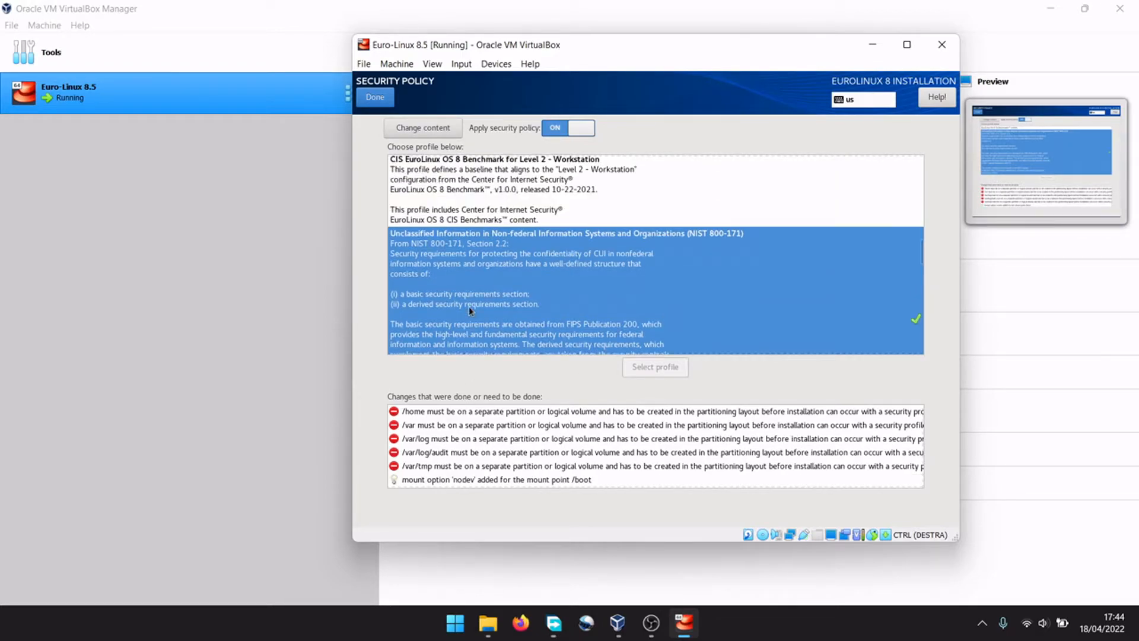
{"action": "scroll", "coordinate": [471, 309], "scroll_direction": "up", "scroll_amount": 2}
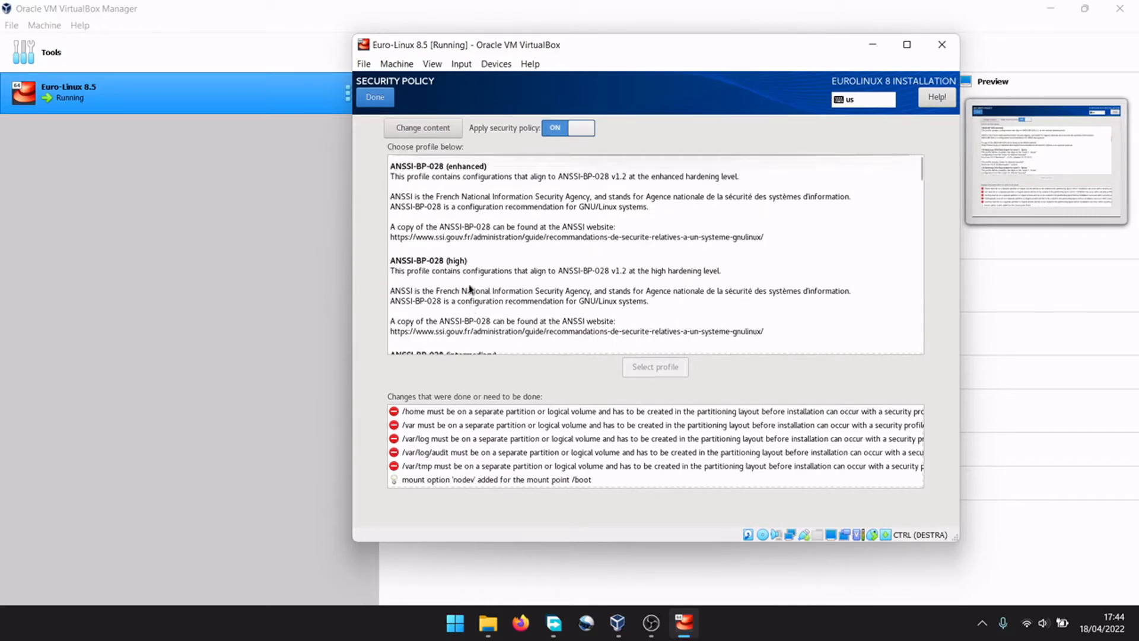
{"action": "left_click", "coordinate": [471, 233]}
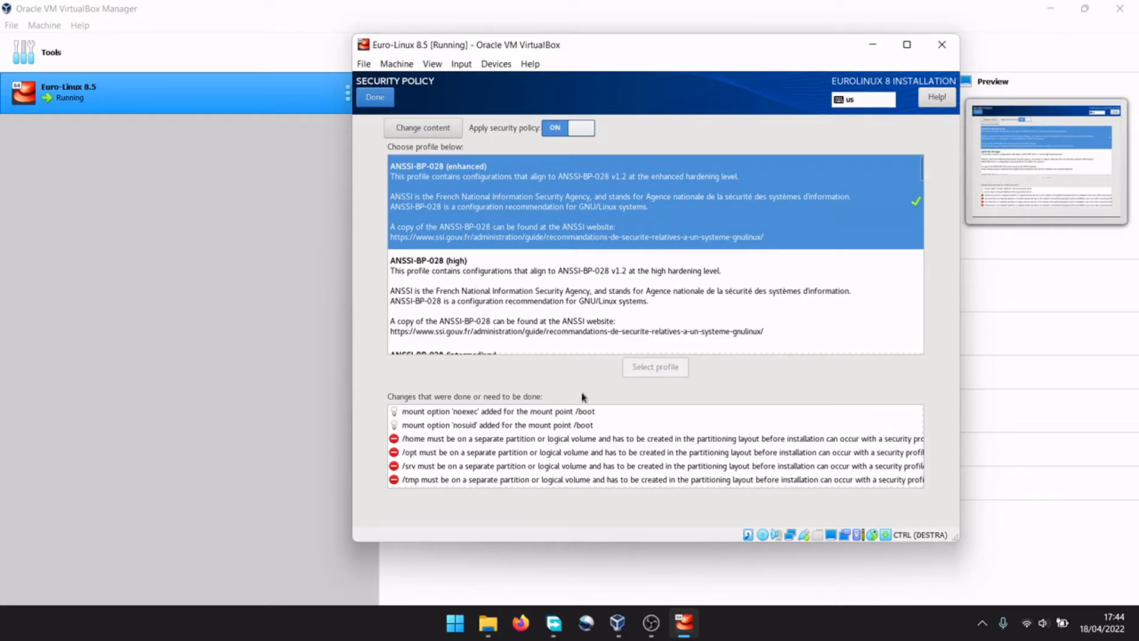
{"action": "left_click", "coordinate": [980, 624]}
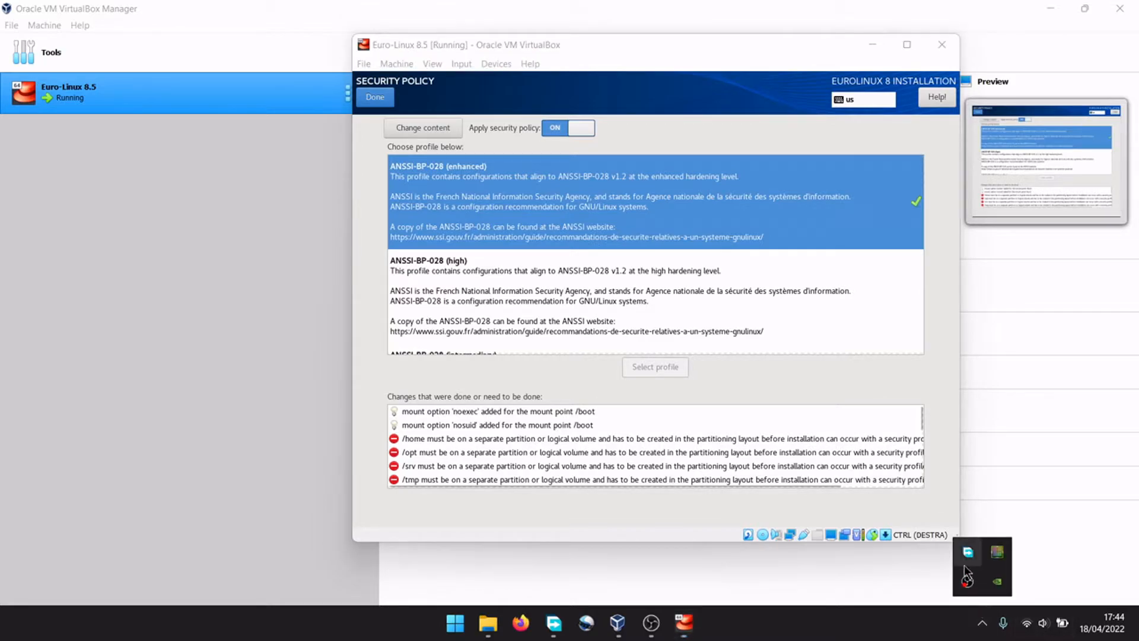
{"action": "right_click", "coordinate": [967, 553]}
{"action": "left_click", "coordinate": [964, 522]}
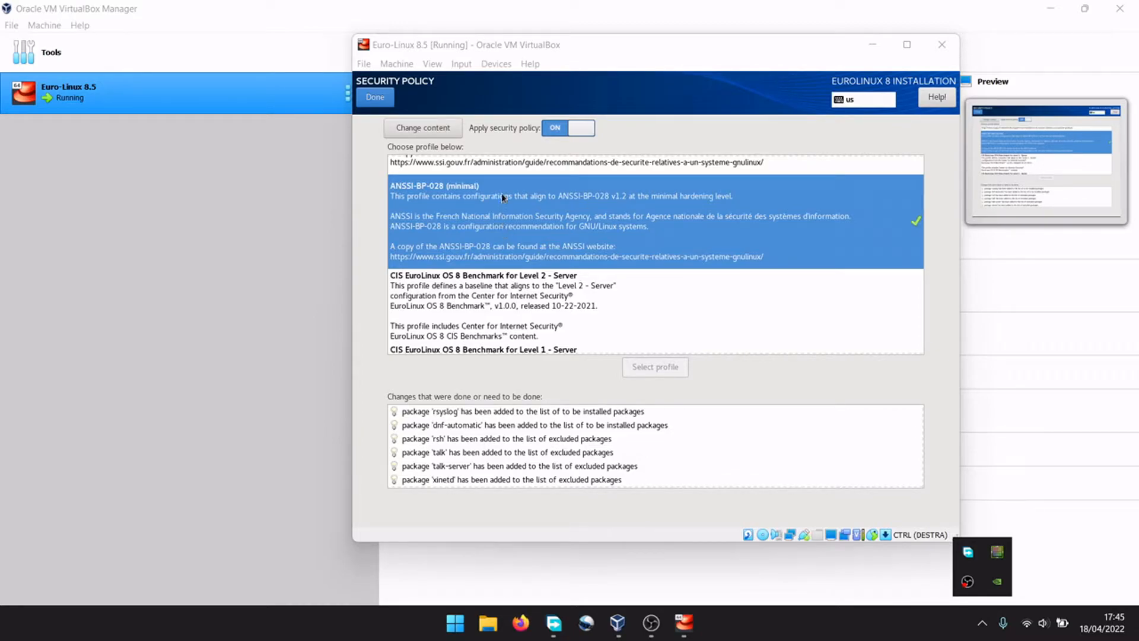
Step: Confirm the security policy with the ANSSI-BP-028 (minimal) profile and begin the EuroLinux installation
{"action": "left_click", "coordinate": [374, 98]}
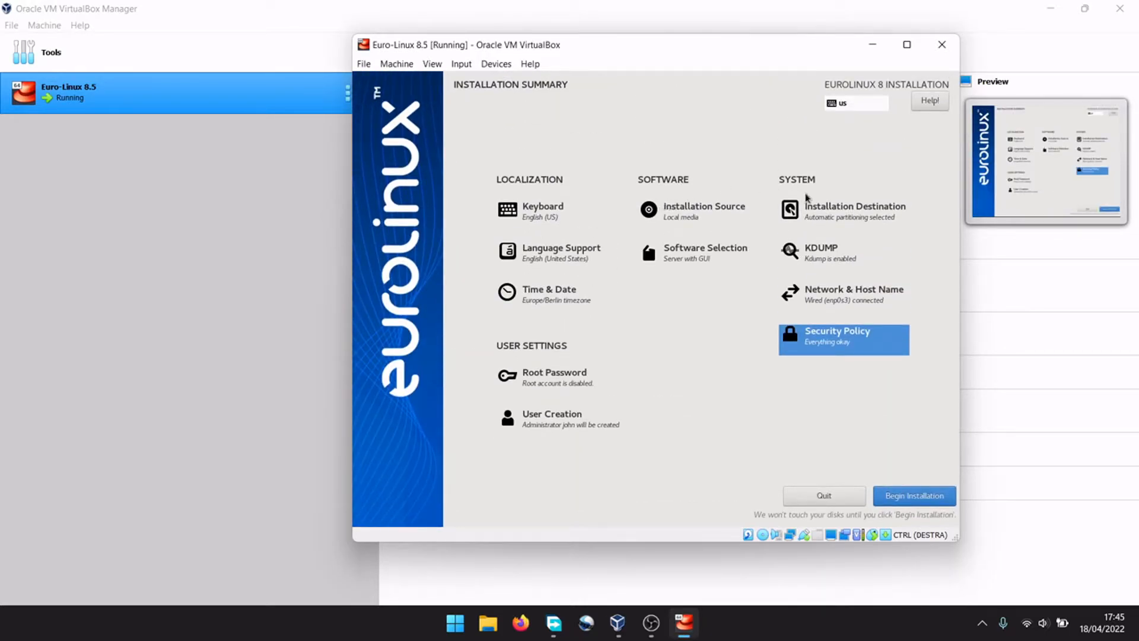
{"action": "left_click", "coordinate": [912, 496]}
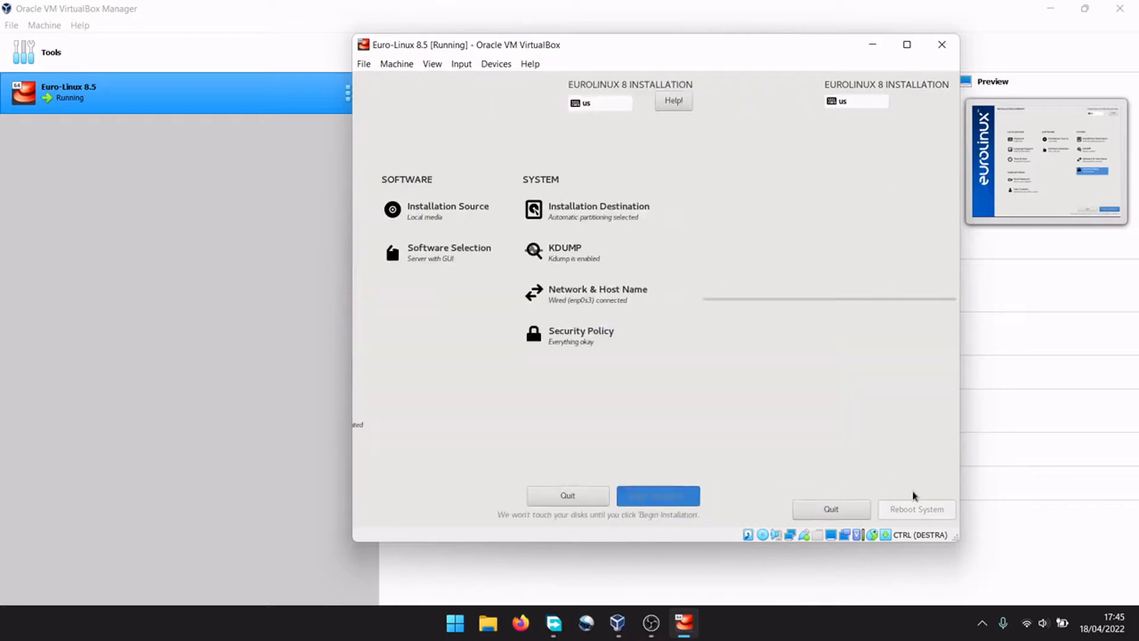
{"action": "left_click", "coordinate": [983, 623]}
{"action": "right_click", "coordinate": [978, 585]}
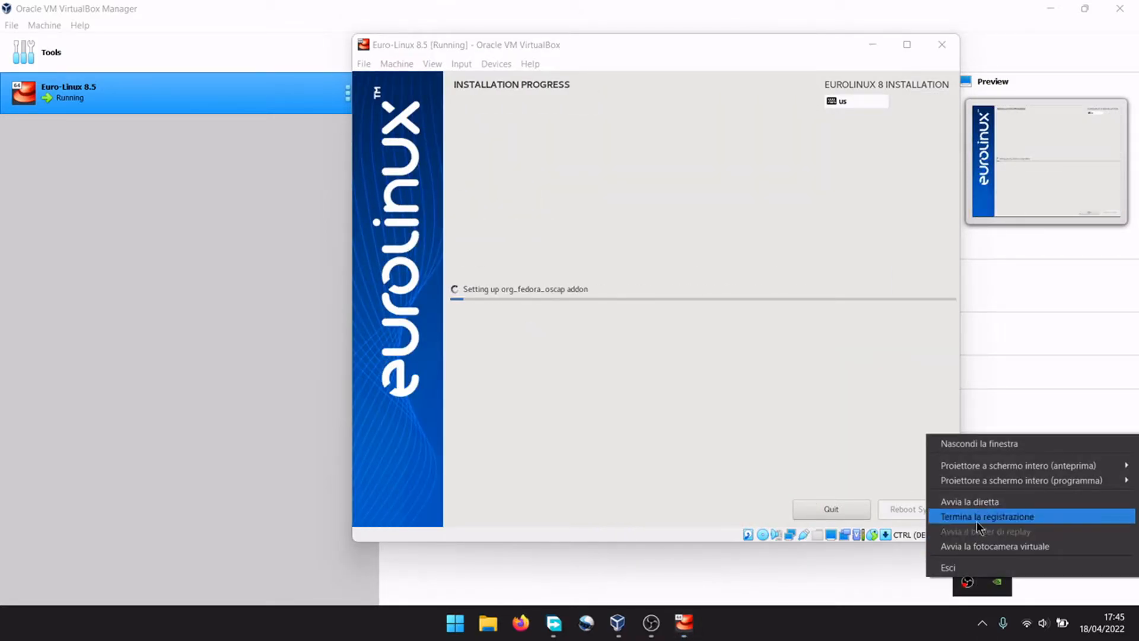
{"action": "left_click", "coordinate": [979, 514]}
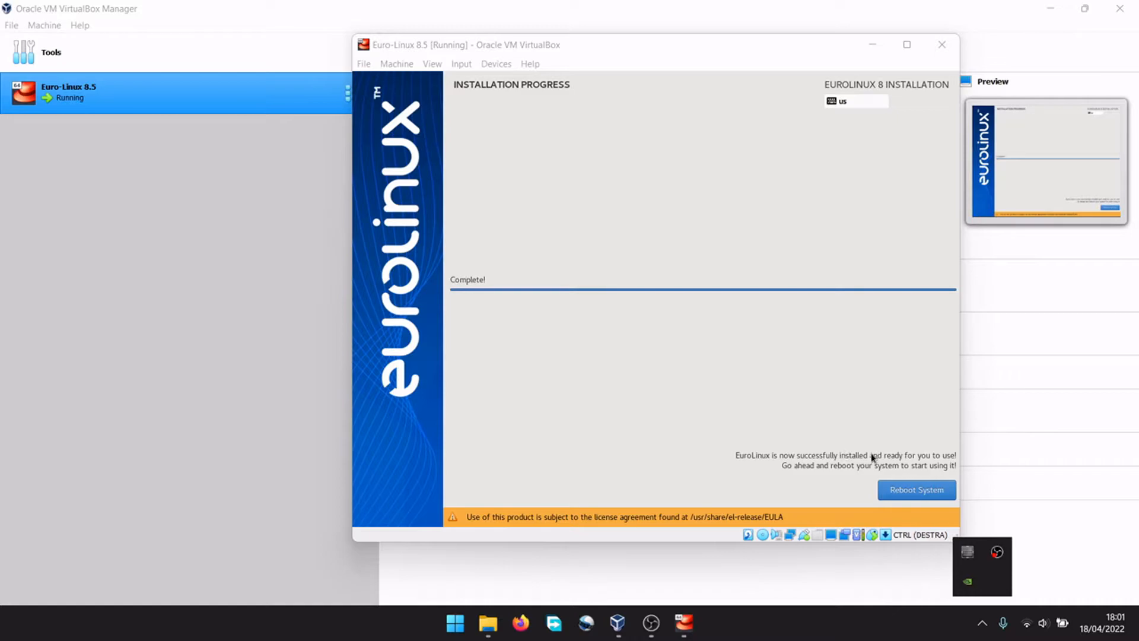
Step: Reboot the virtual machine after the installation and boot the regular EuroLinux 8.5 (Tirana) entry
{"action": "left_click", "coordinate": [891, 484]}
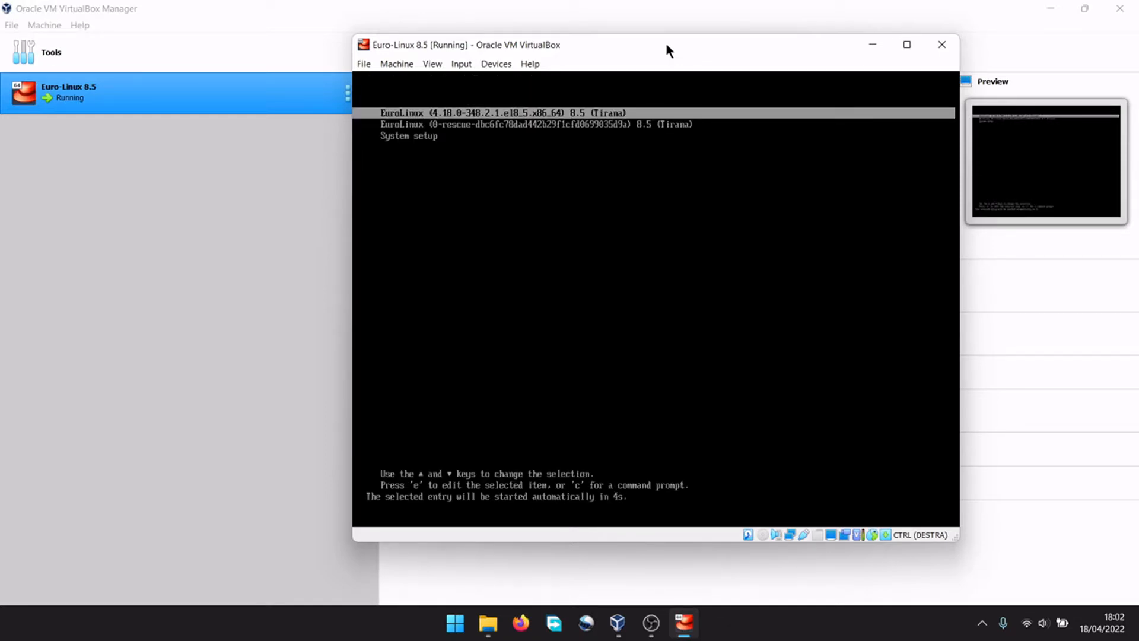
{"action": "key", "text": "Return"}
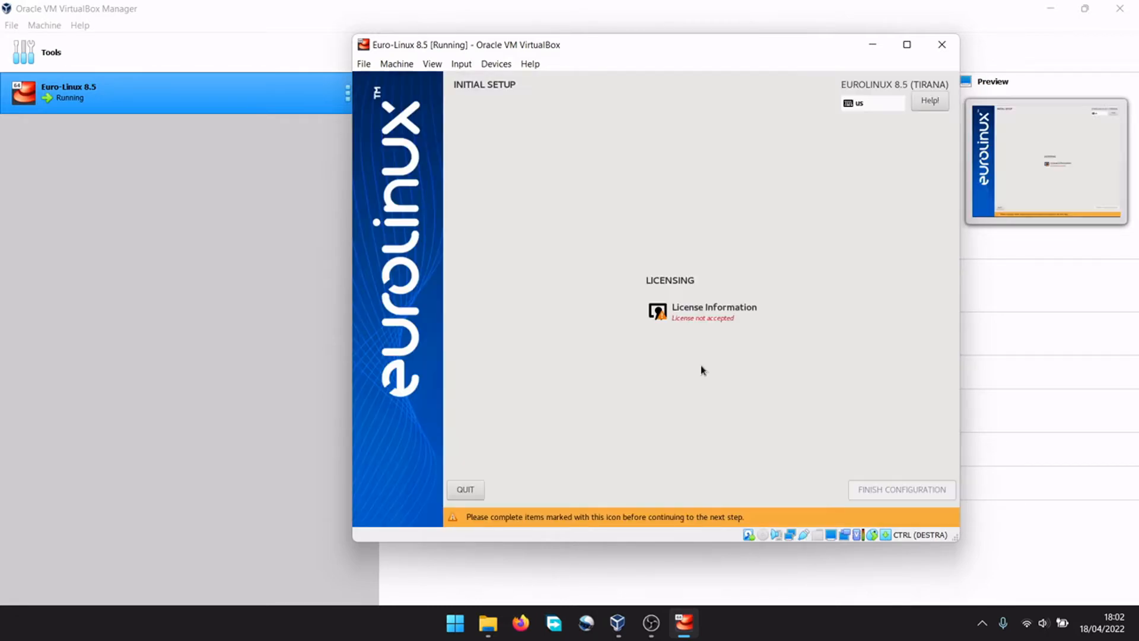
Step: Accept the EuroLinux license agreement in the initial setup and finish the configuration
{"action": "left_click", "coordinate": [702, 312]}
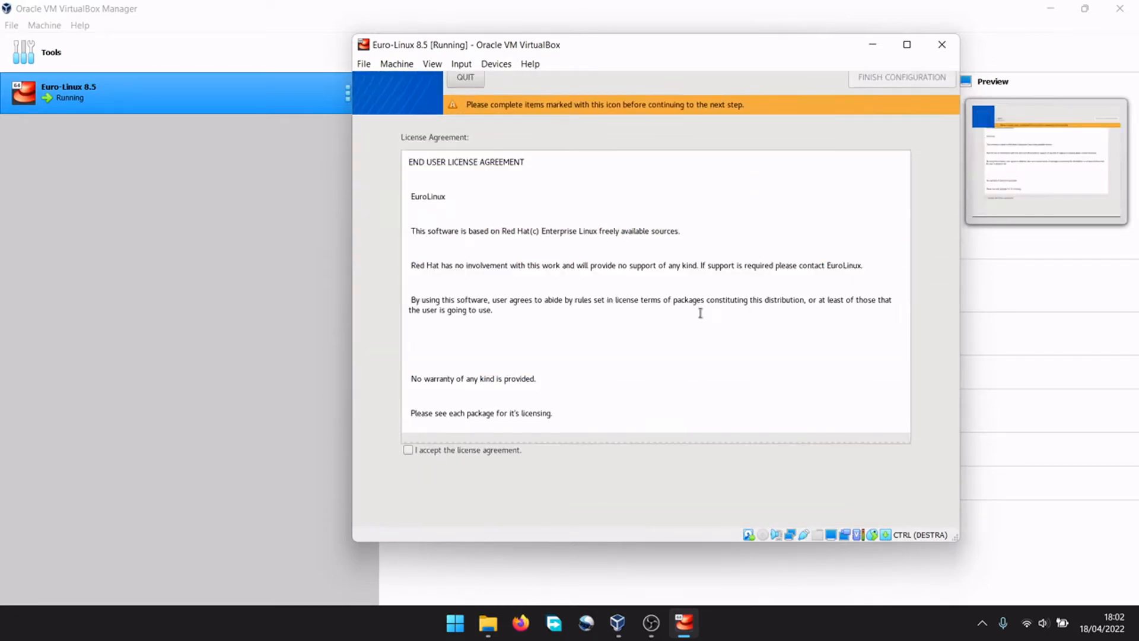
{"action": "left_click", "coordinate": [408, 453]}
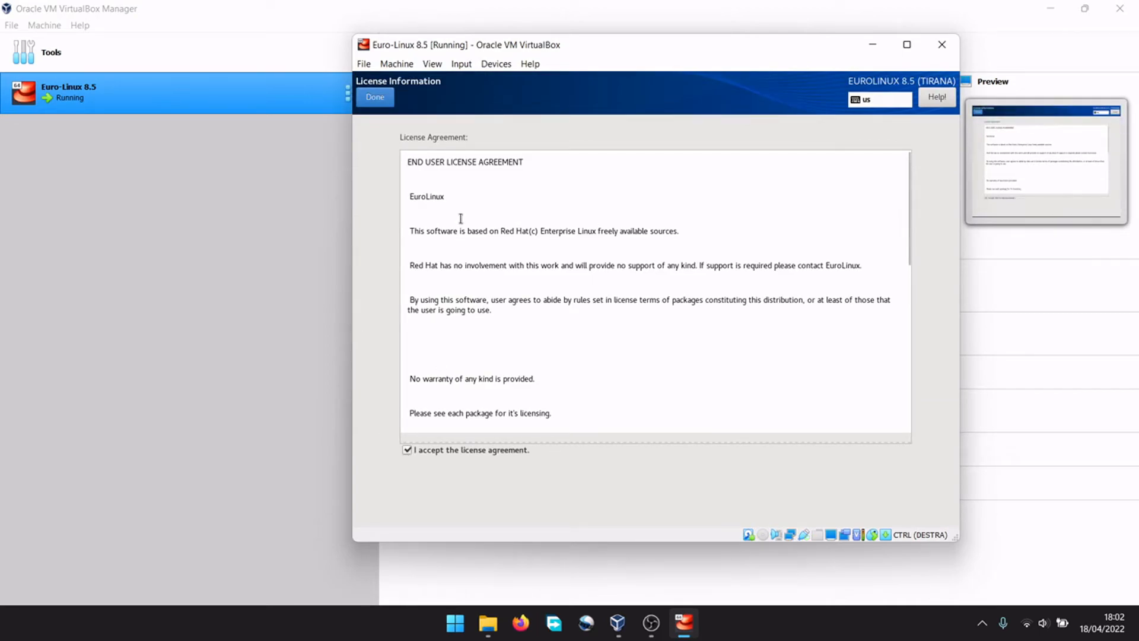
{"action": "scroll", "coordinate": [463, 176], "scroll_direction": "down", "scroll_amount": 4}
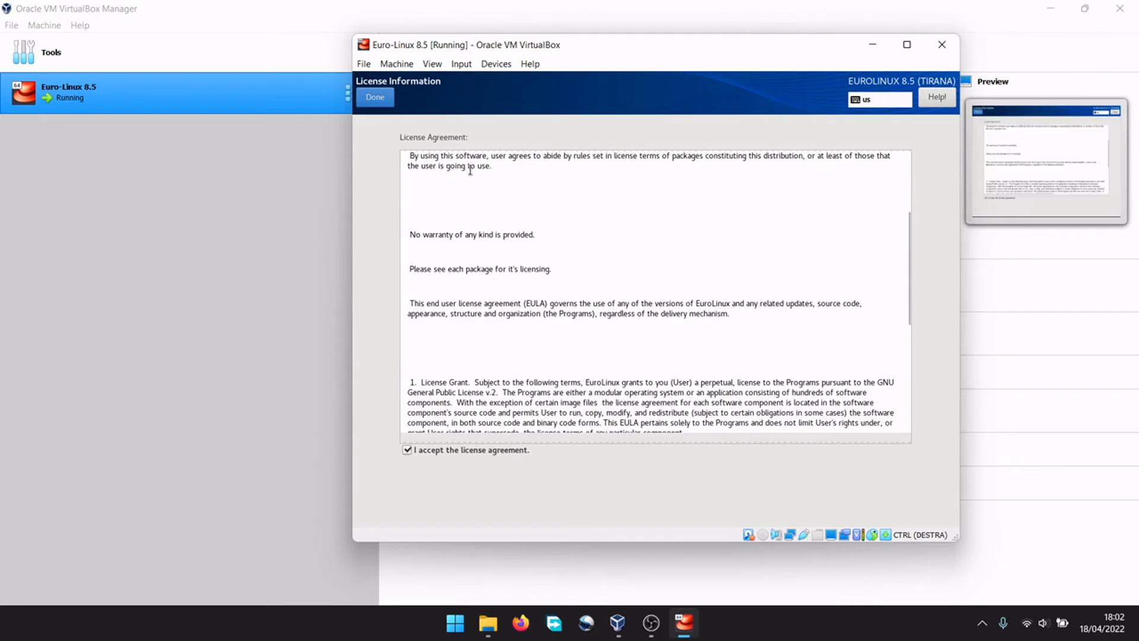
{"action": "left_click", "coordinate": [375, 97]}
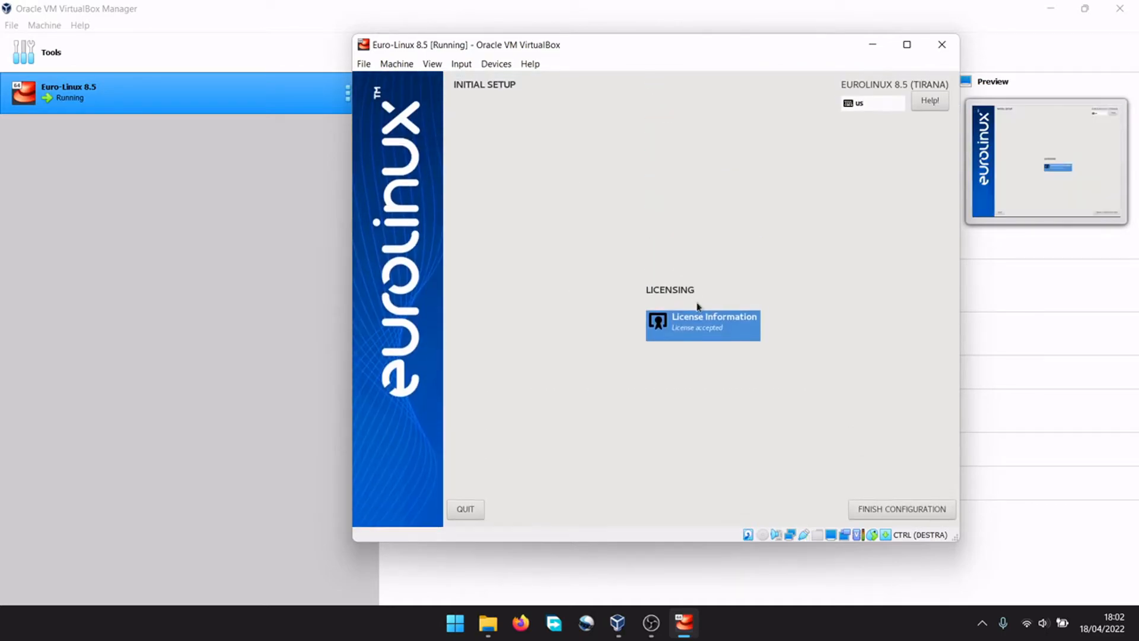
{"action": "left_click", "coordinate": [860, 509]}
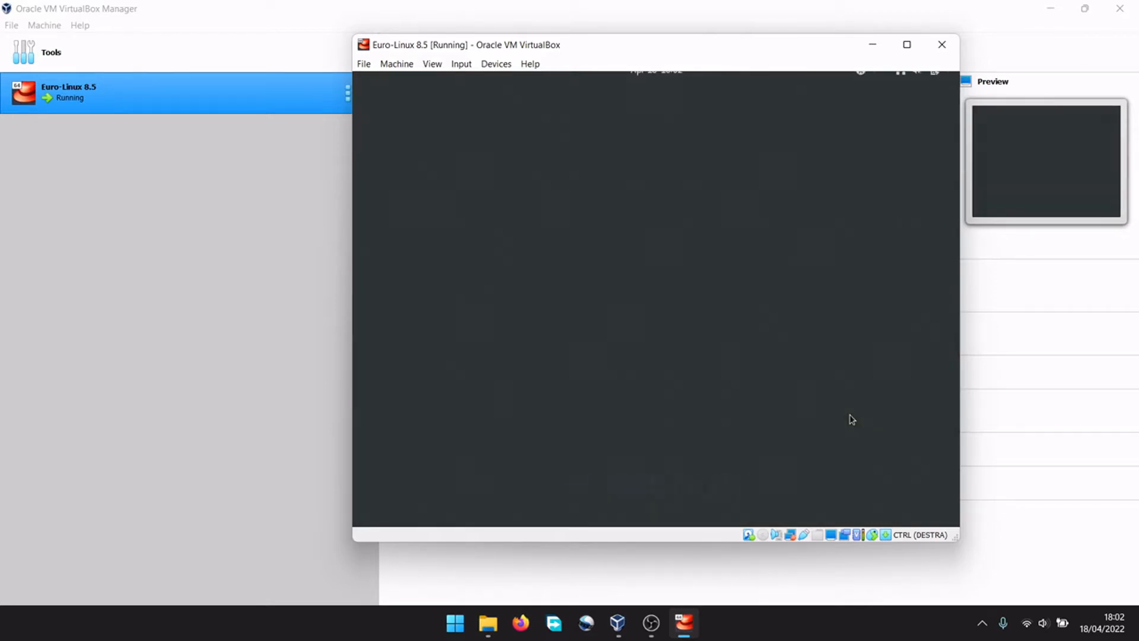
Step: Sign in to the user account with its password, keeping the Standard (Wayland display server) session
{"action": "left_click", "coordinate": [590, 300]}
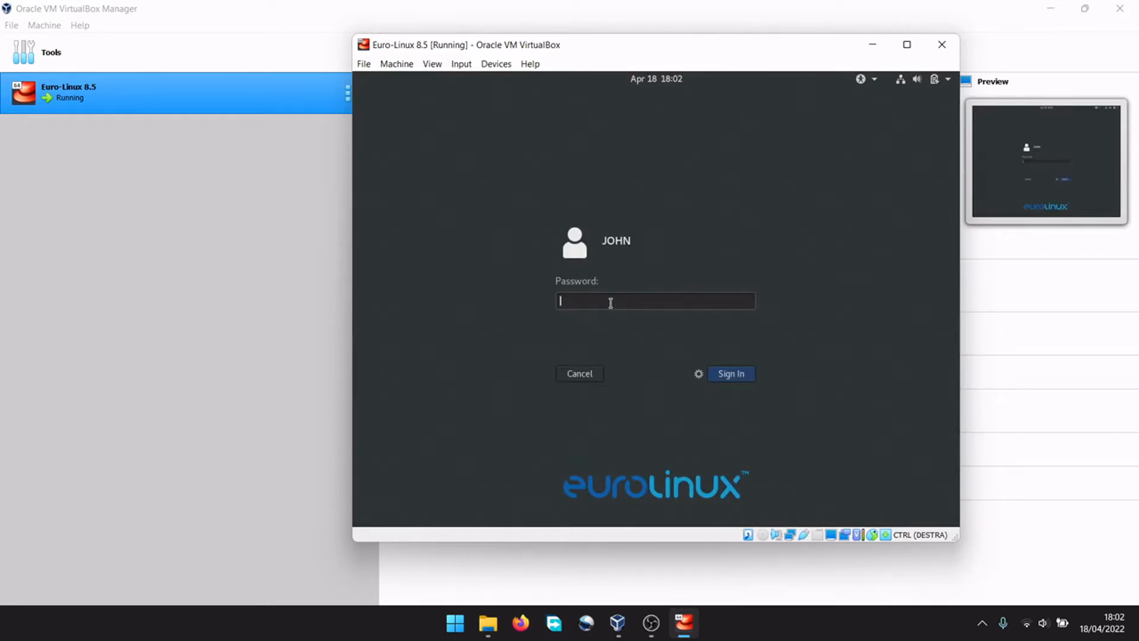
{"action": "left_click", "coordinate": [698, 378]}
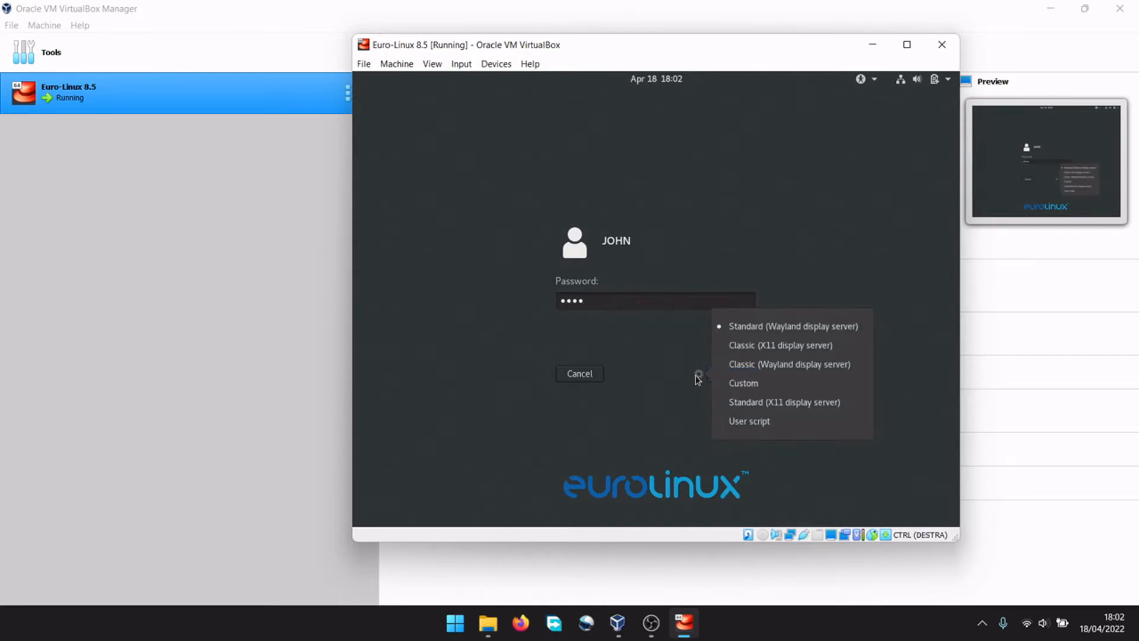
{"action": "left_click", "coordinate": [690, 308]}
{"action": "key", "text": "Return"}
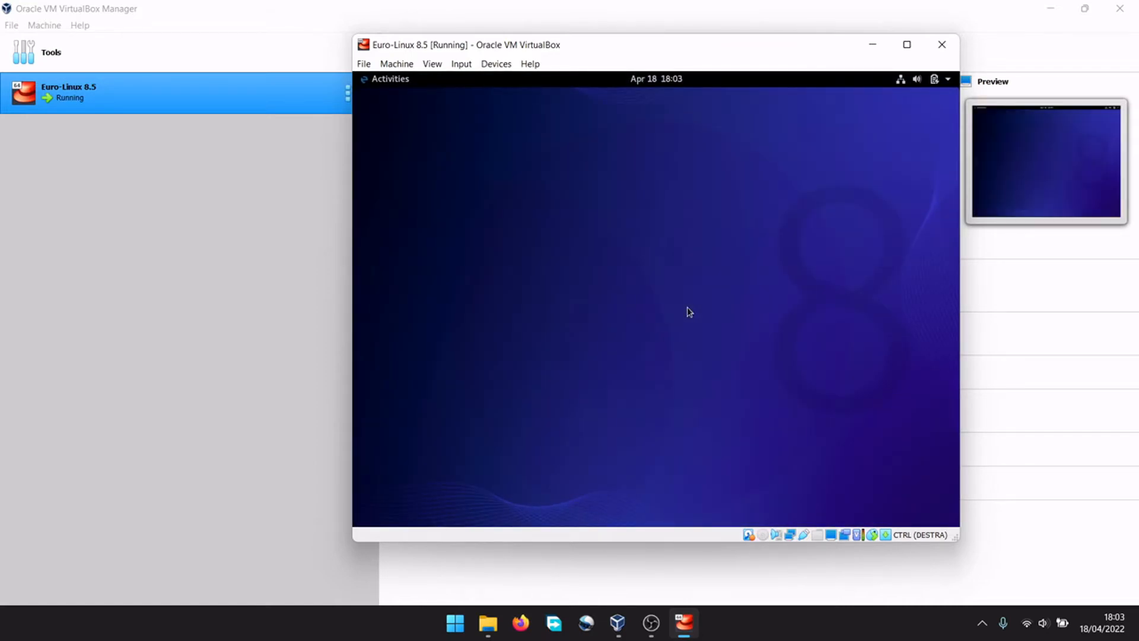
Step: Go through the welcome setup to its final page, keeping English (United States) and Location Services on
{"action": "left_click", "coordinate": [921, 80]}
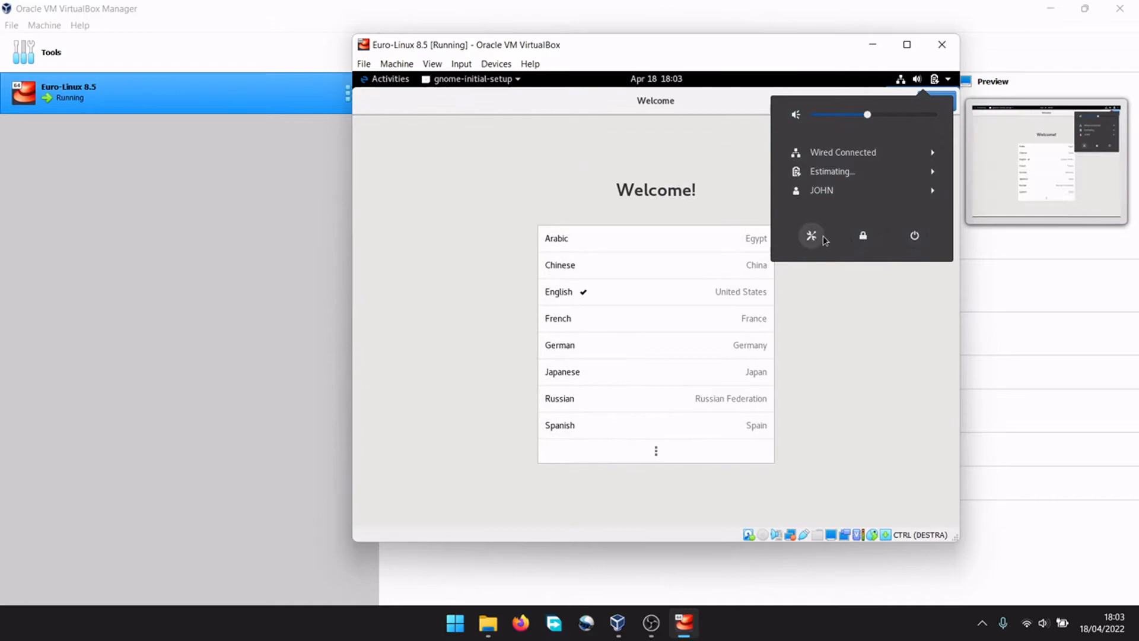
{"action": "left_click", "coordinate": [696, 198]}
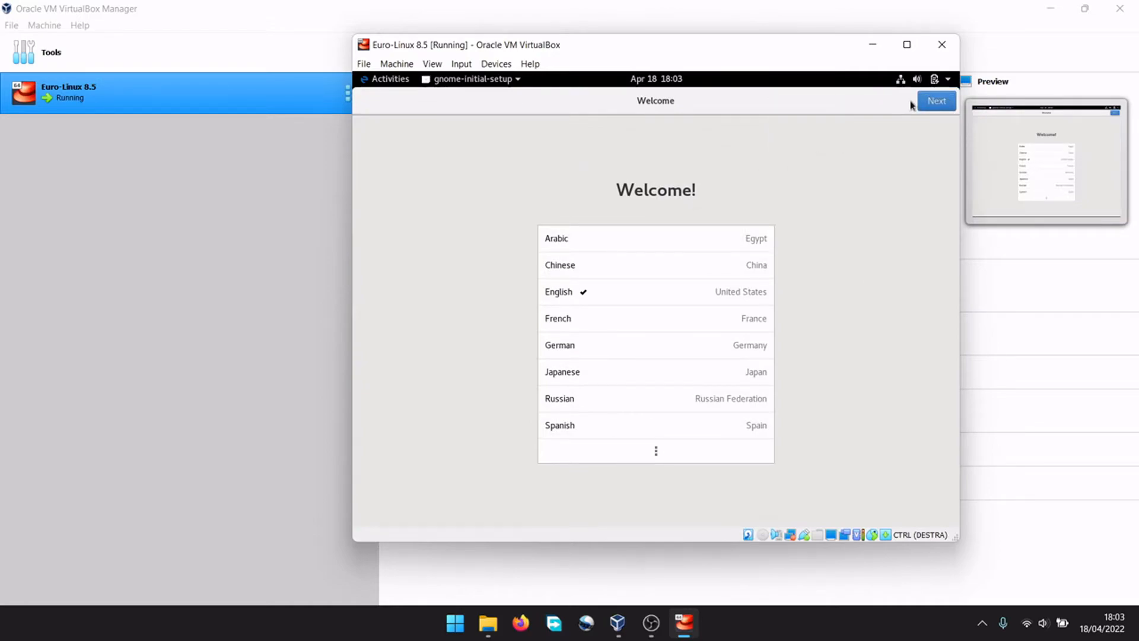
{"action": "left_click", "coordinate": [922, 105]}
{"action": "left_click", "coordinate": [935, 101]}
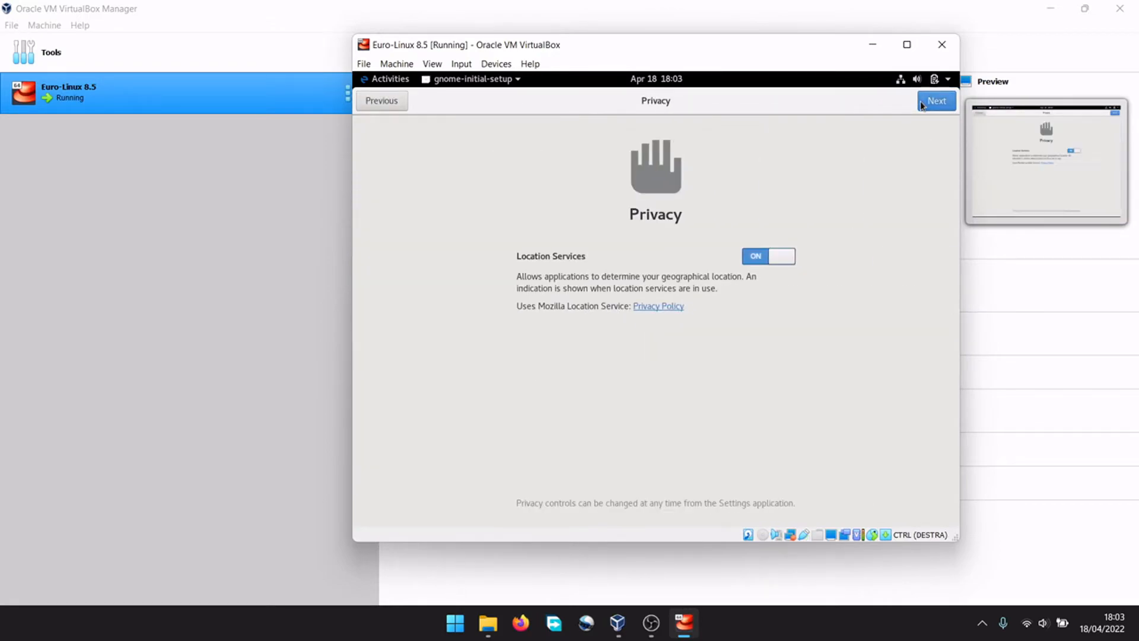
{"action": "left_click", "coordinate": [921, 103]}
{"action": "left_click", "coordinate": [921, 102]}
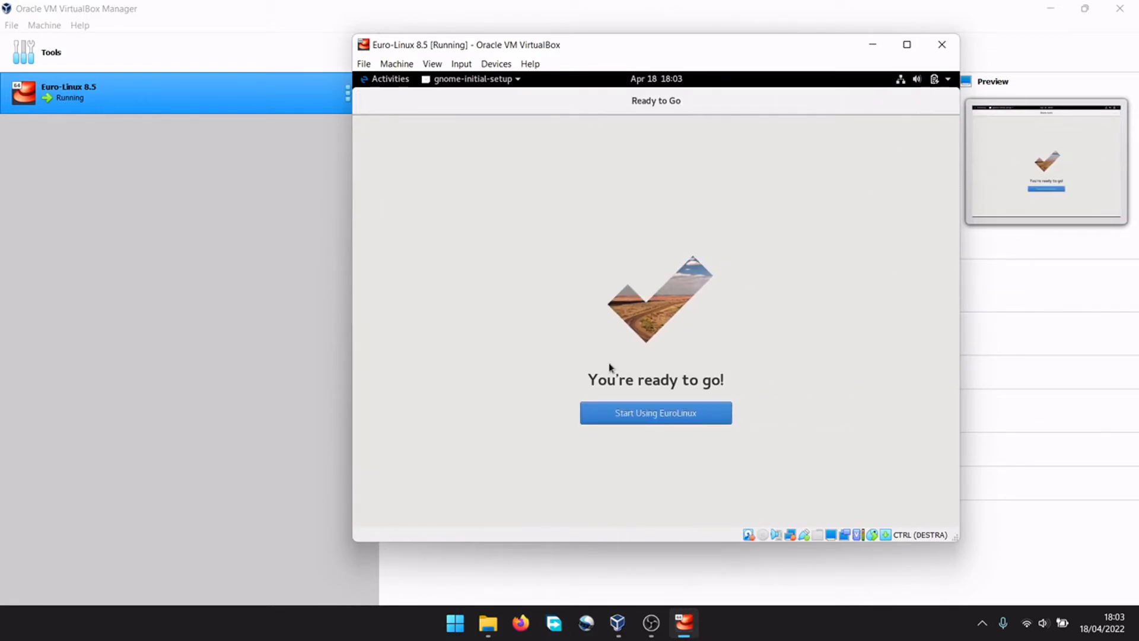
Step: Finish the welcome setup by starting to use EuroLinux and close the Help window
{"action": "left_click", "coordinate": [651, 419]}
{"action": "left_click", "coordinate": [935, 79]}
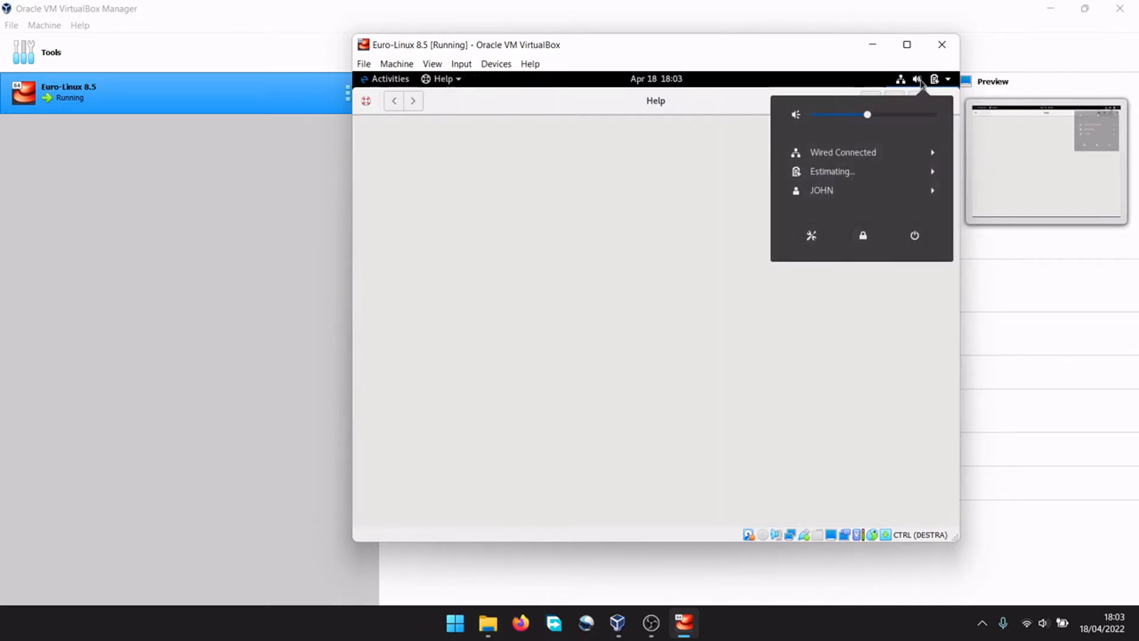
{"action": "left_click", "coordinate": [766, 100]}
{"action": "left_click", "coordinate": [938, 100]}
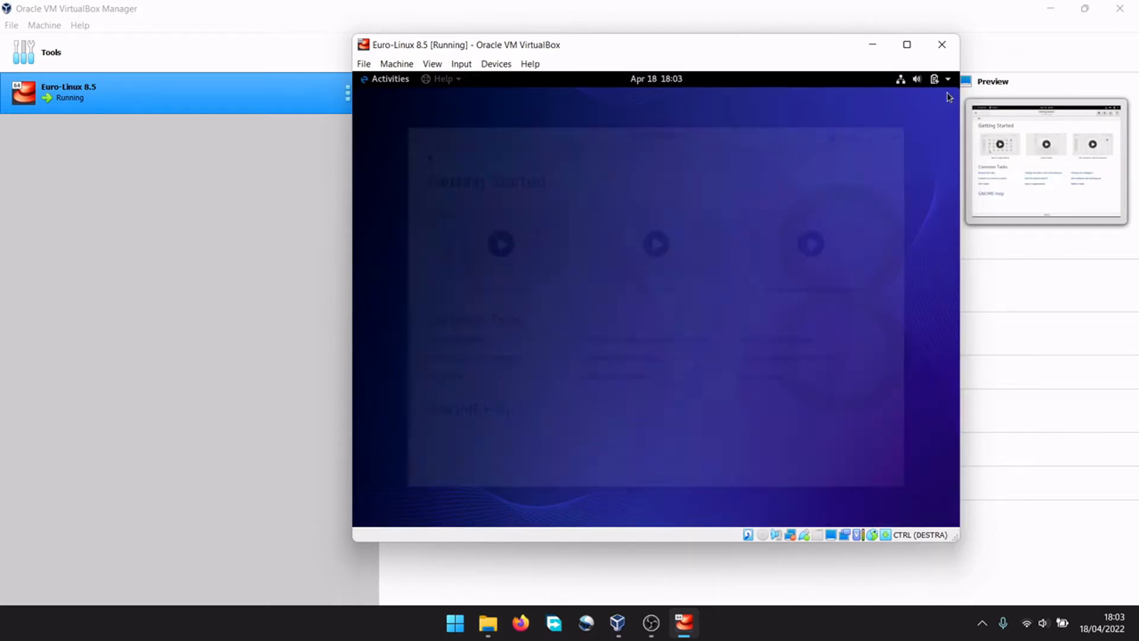
Step: Examine the system details in Settings, including the GNOME version, and close Settings
{"action": "left_click", "coordinate": [949, 82]}
{"action": "left_click", "coordinate": [839, 153]}
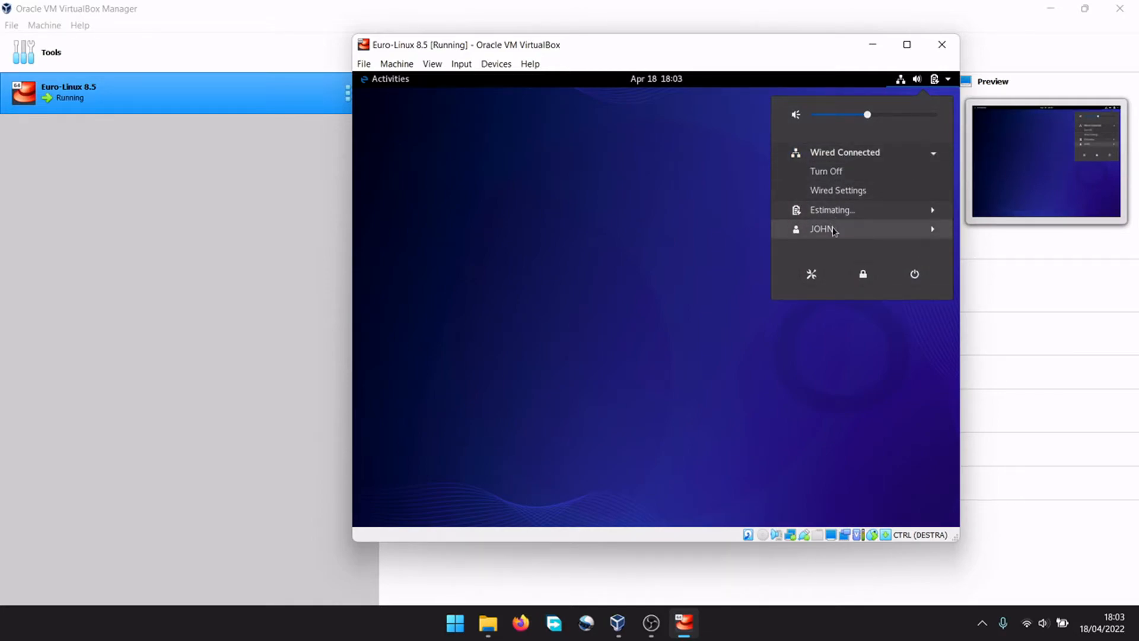
{"action": "left_click", "coordinate": [811, 274]}
{"action": "scroll", "coordinate": [415, 313], "scroll_direction": "down", "scroll_amount": 2}
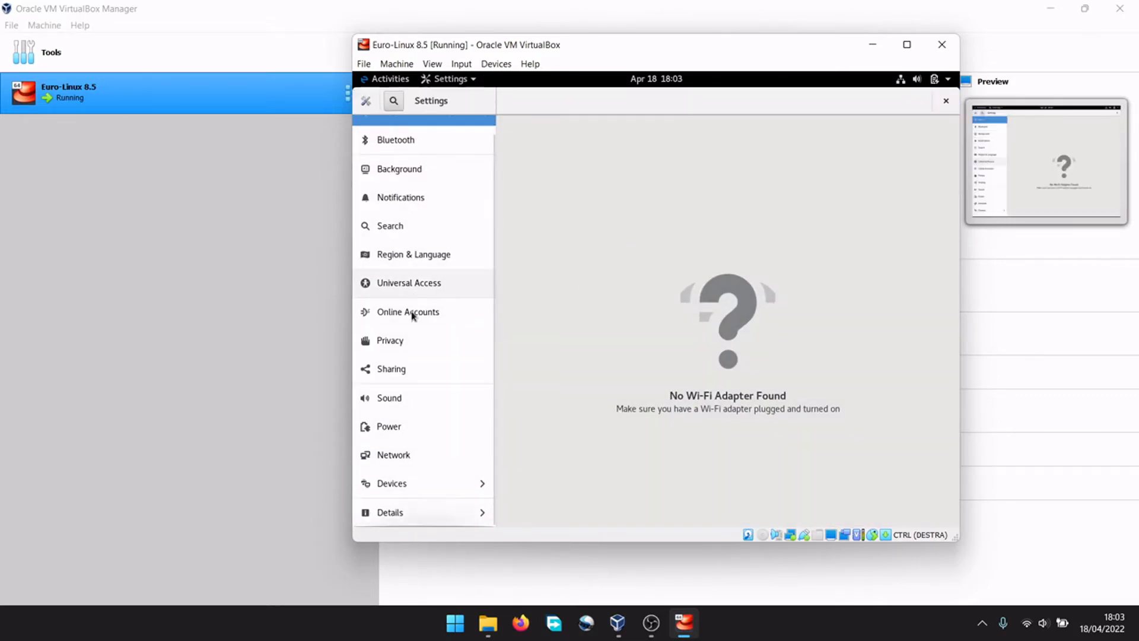
{"action": "left_click", "coordinate": [410, 509]}
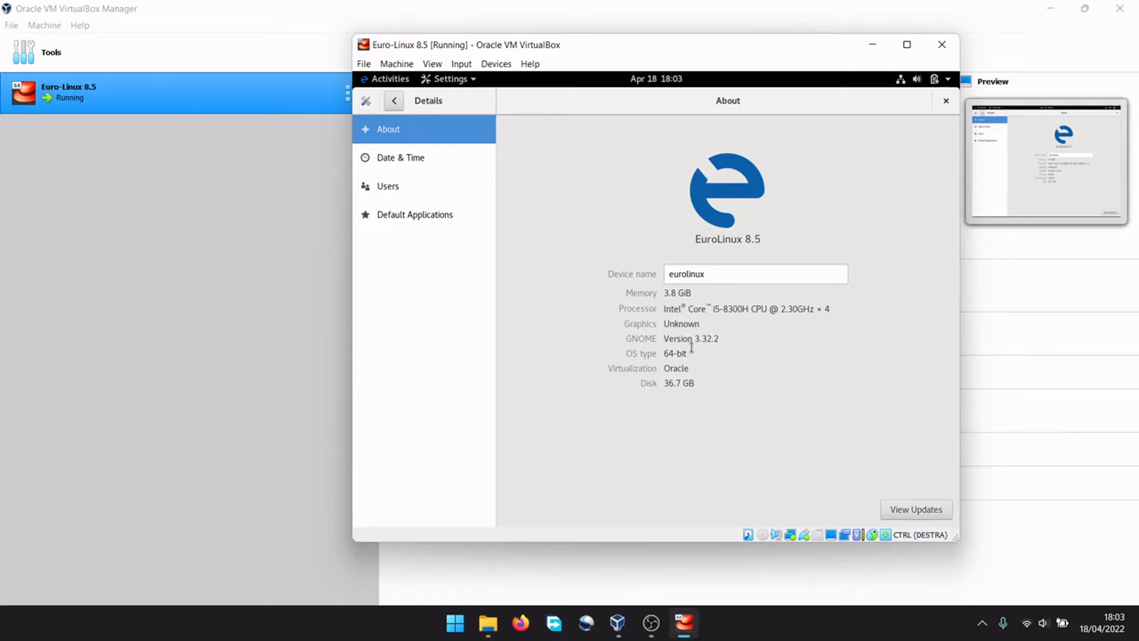
{"action": "left_click_drag", "start_coordinate": [723, 343], "coordinate": [665, 343]}
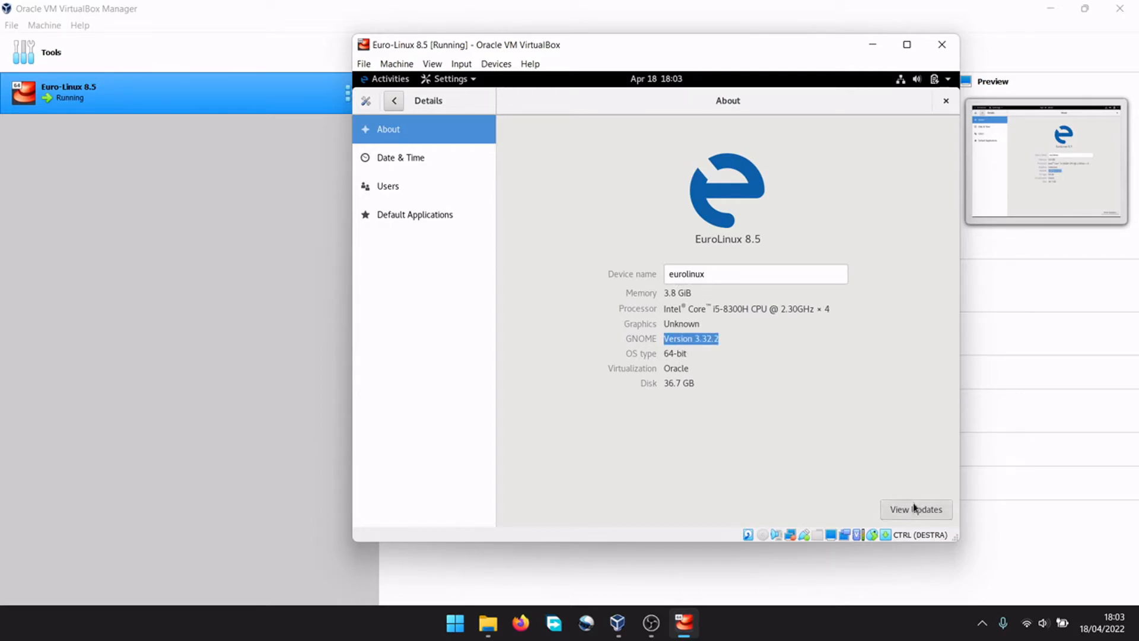
{"action": "left_click", "coordinate": [946, 101]}
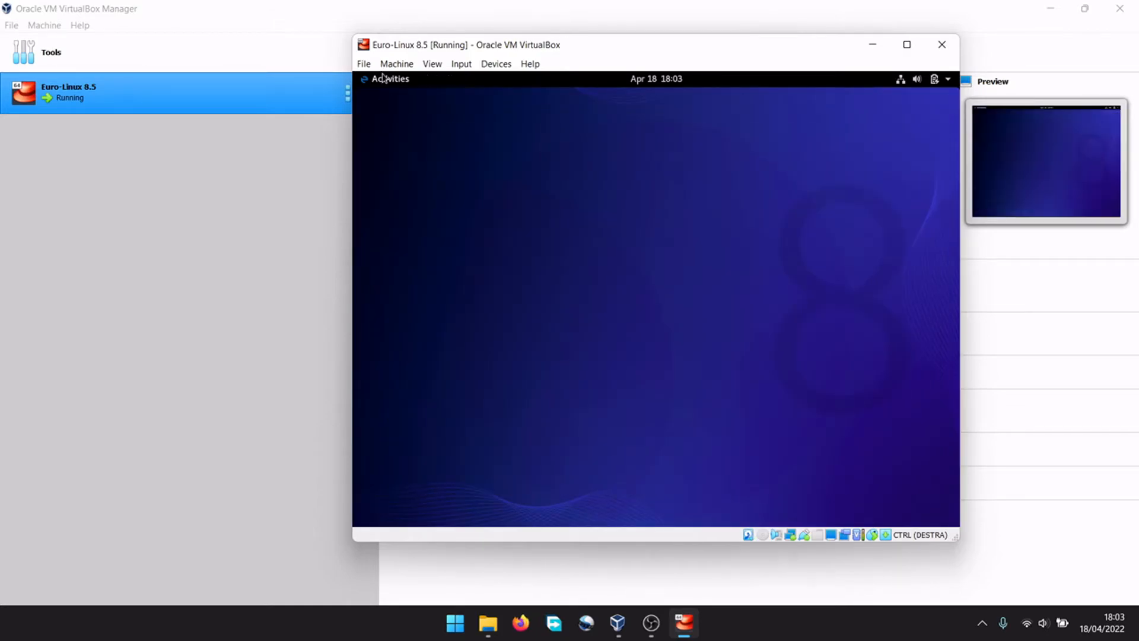
Step: Show all installed applications in the activities overview
{"action": "left_click", "coordinate": [385, 79]}
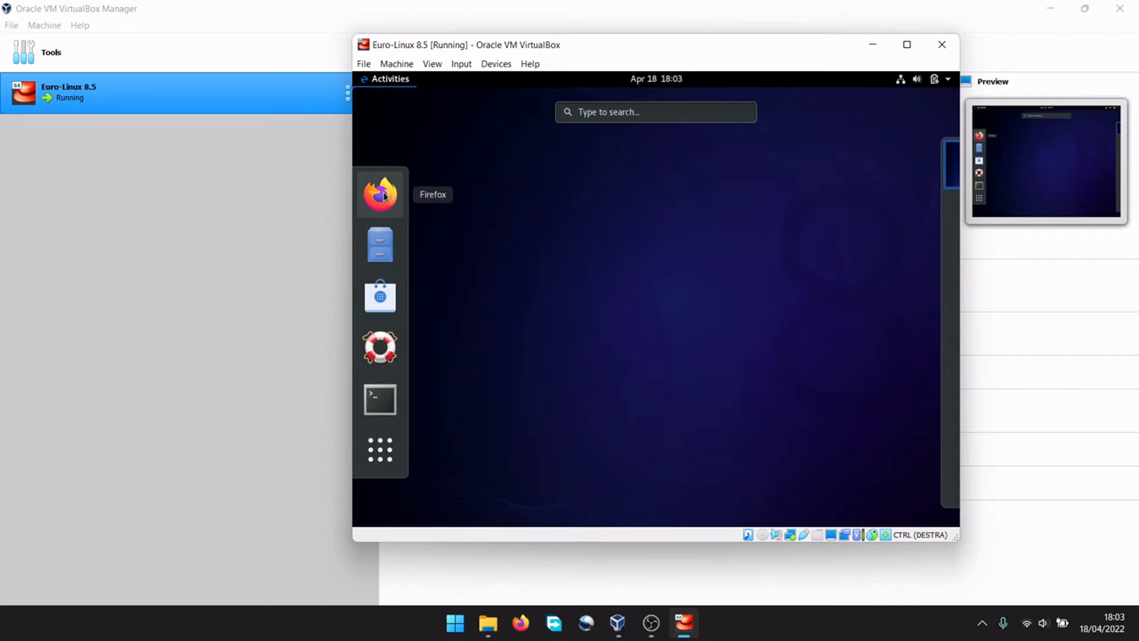
{"action": "left_click", "coordinate": [384, 458]}
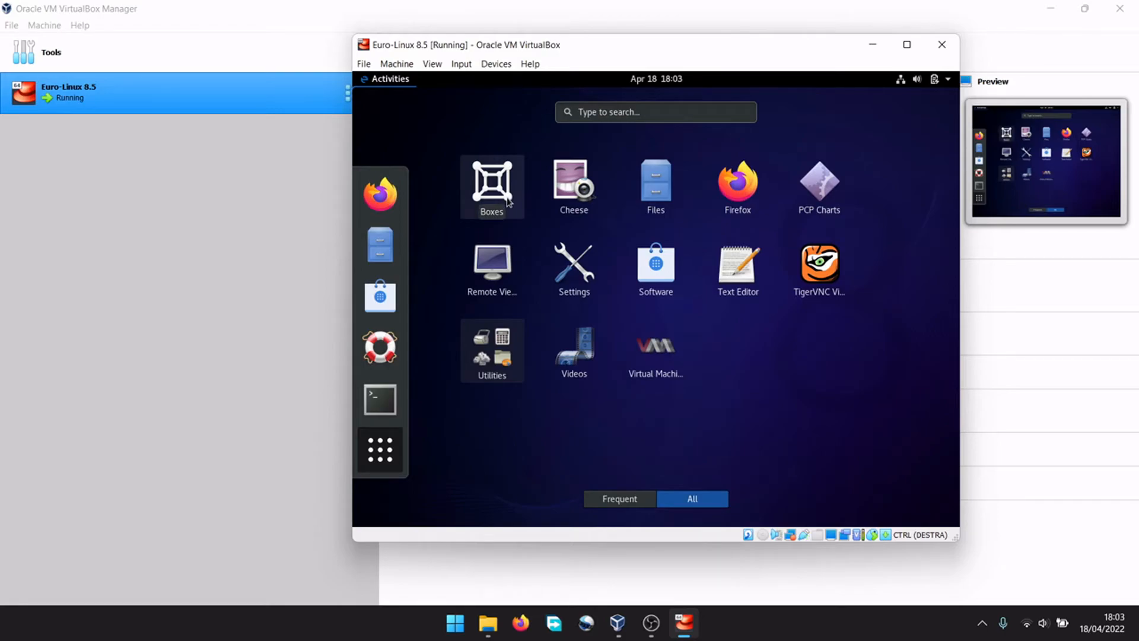
{"action": "left_click", "coordinate": [982, 622]}
{"action": "right_click", "coordinate": [998, 558]}
{"action": "left_click", "coordinate": [1003, 495]}
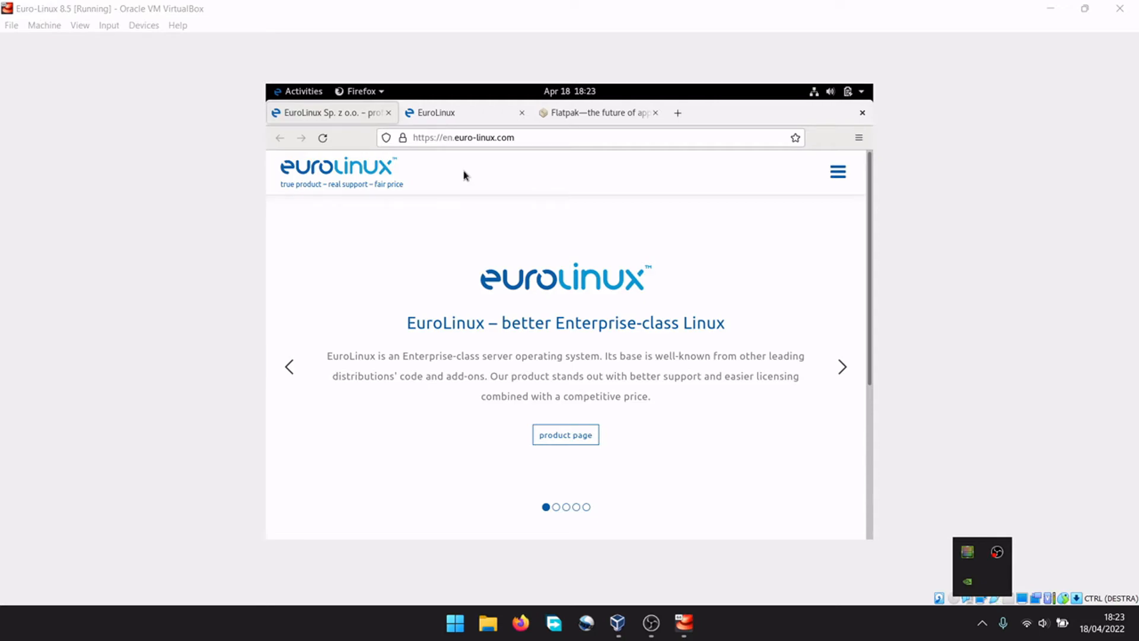
Step: Close both EuroLinux pages in Firefox and open the AlmaLinux quick setup instructions on the Flatpak site
{"action": "left_click", "coordinate": [455, 115]}
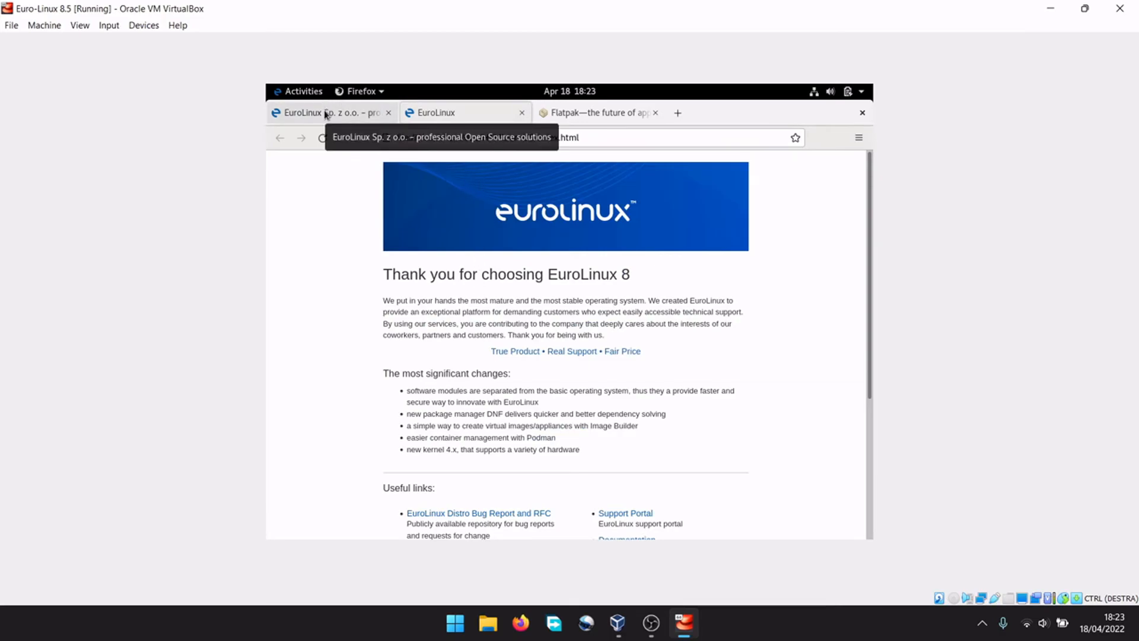
{"action": "left_click", "coordinate": [522, 112]}
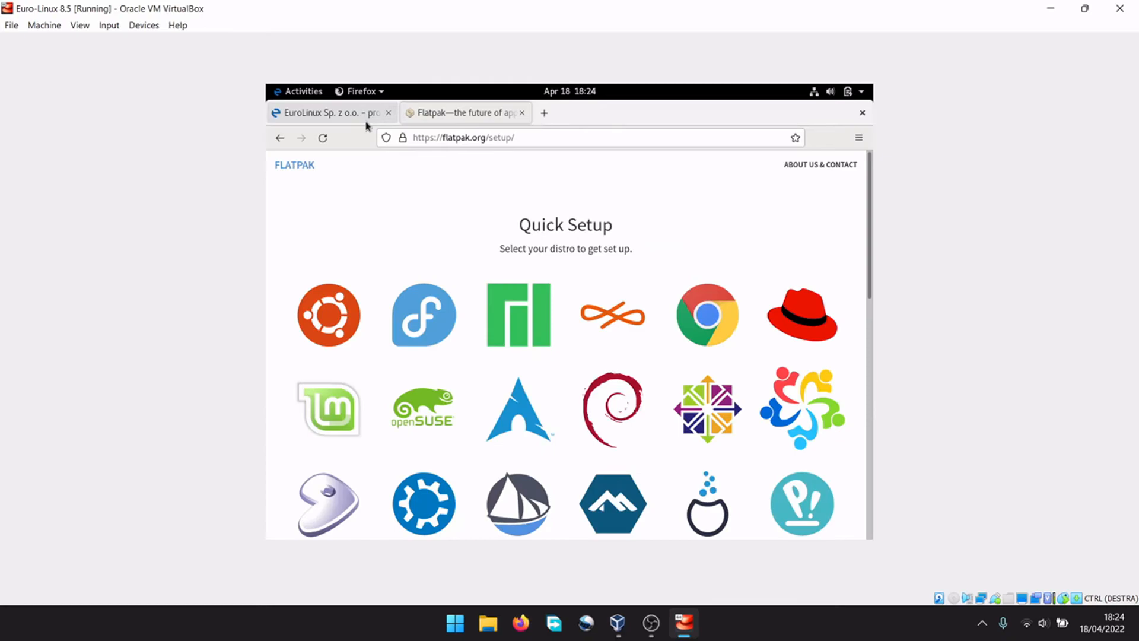
{"action": "left_click", "coordinate": [389, 112]}
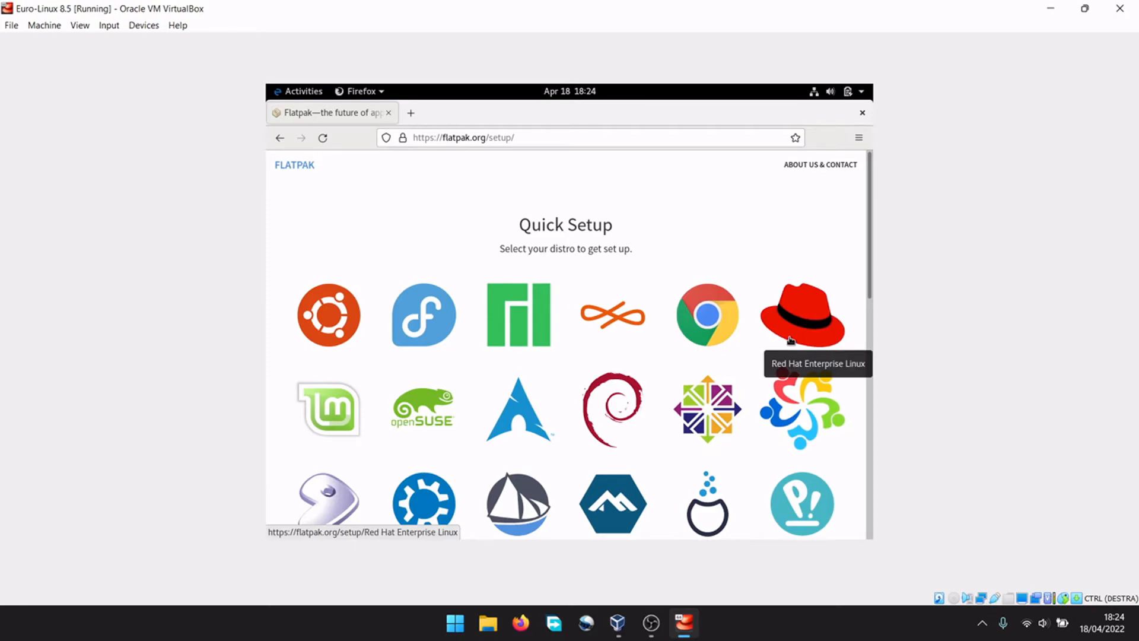
{"action": "left_click", "coordinate": [790, 376]}
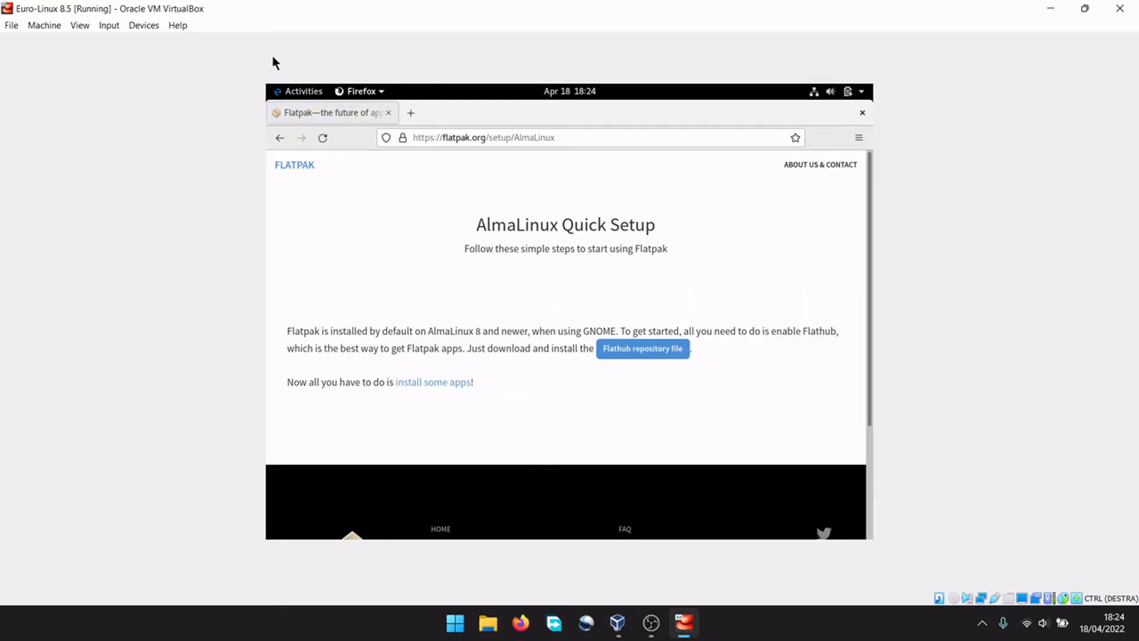
Step: Run "sudo yum install flatpak" in a terminal and authenticate with the account password
{"action": "left_click", "coordinate": [299, 91]}
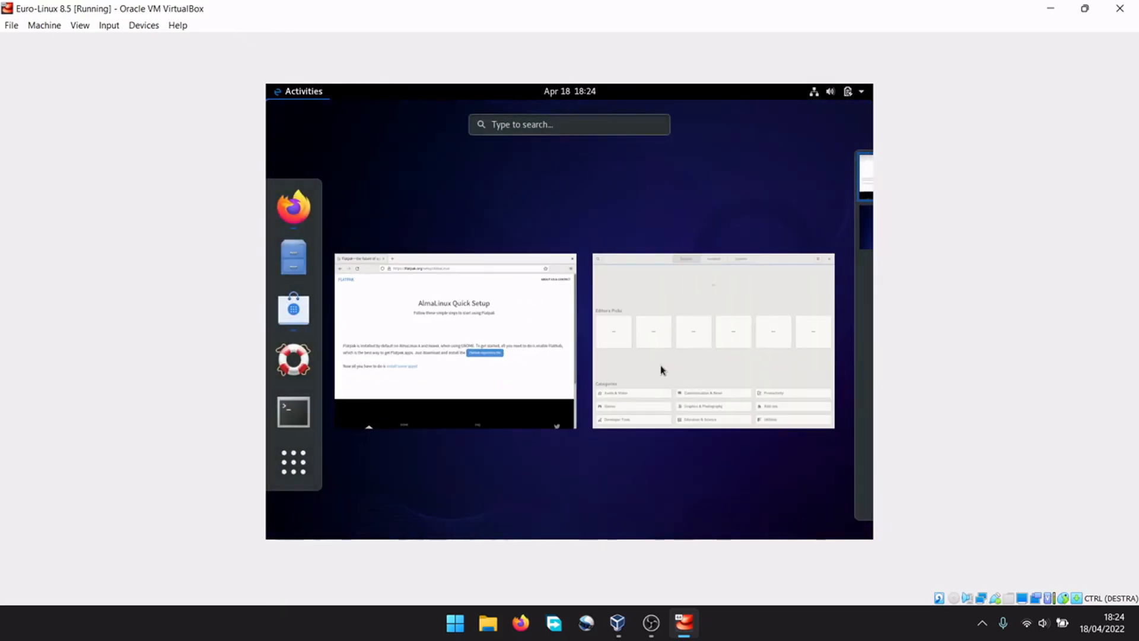
{"action": "left_click", "coordinate": [290, 428]}
{"action": "type", "text": "syd"}
{"action": "key", "text": "BackSpace"}
{"action": "key", "text": "BackSpace"}
{"action": "type", "text": "sudo yum"}
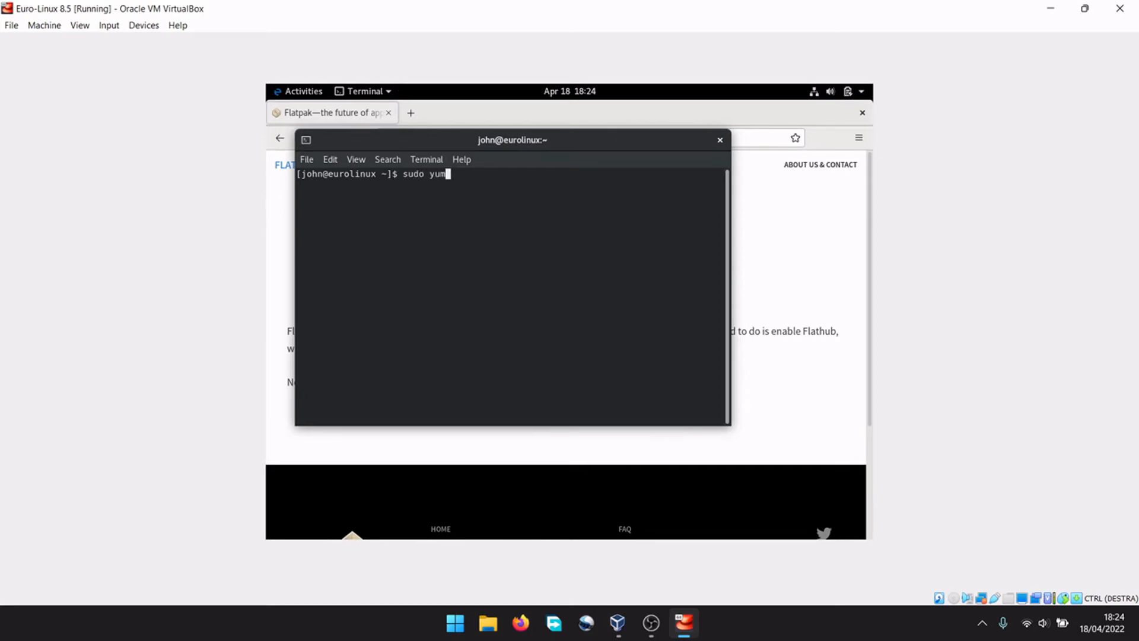
{"action": "type", "text": " install flatpak"}
{"action": "key", "text": "Return"}
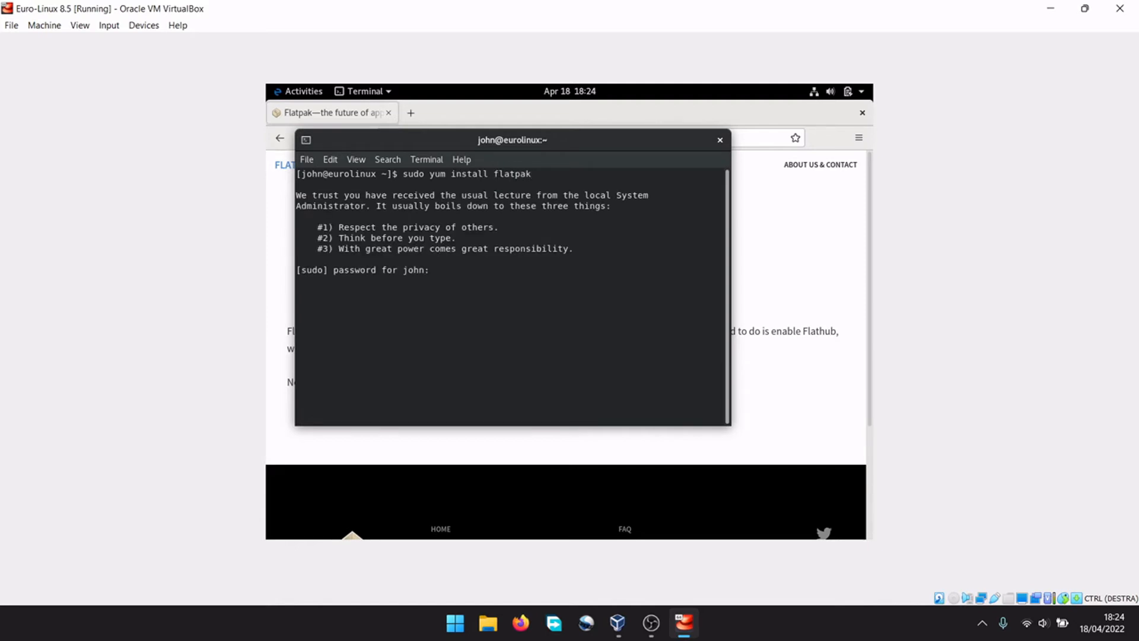
{"action": "key", "text": "Return"}
{"action": "left_click_drag", "start_coordinate": [586, 135], "coordinate": [639, 135]}
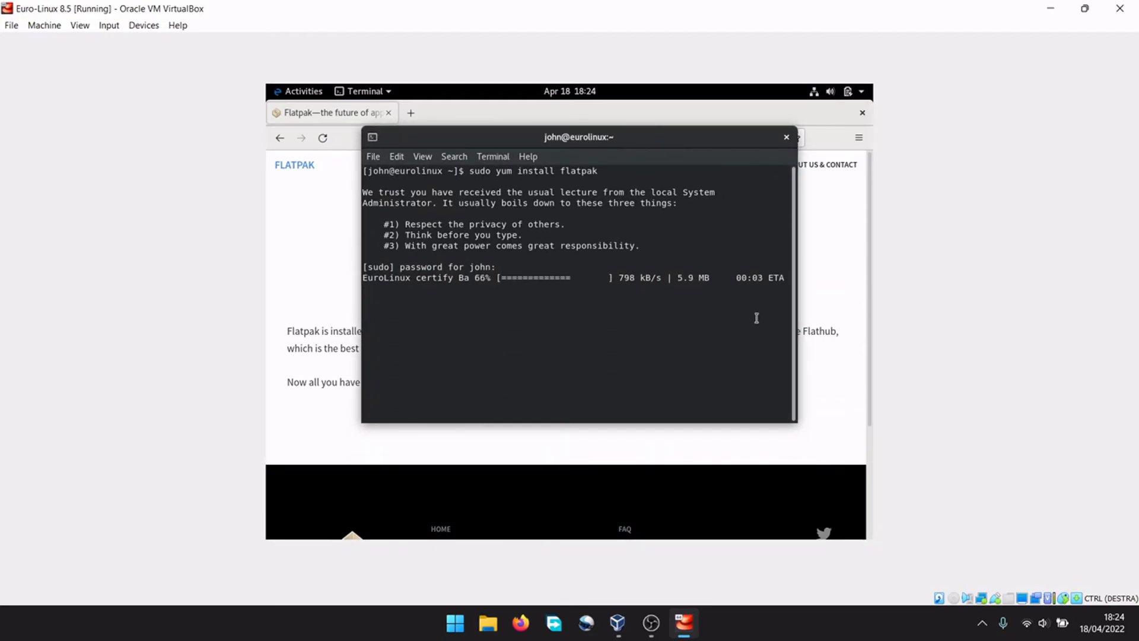
{"action": "left_click", "coordinate": [983, 623]}
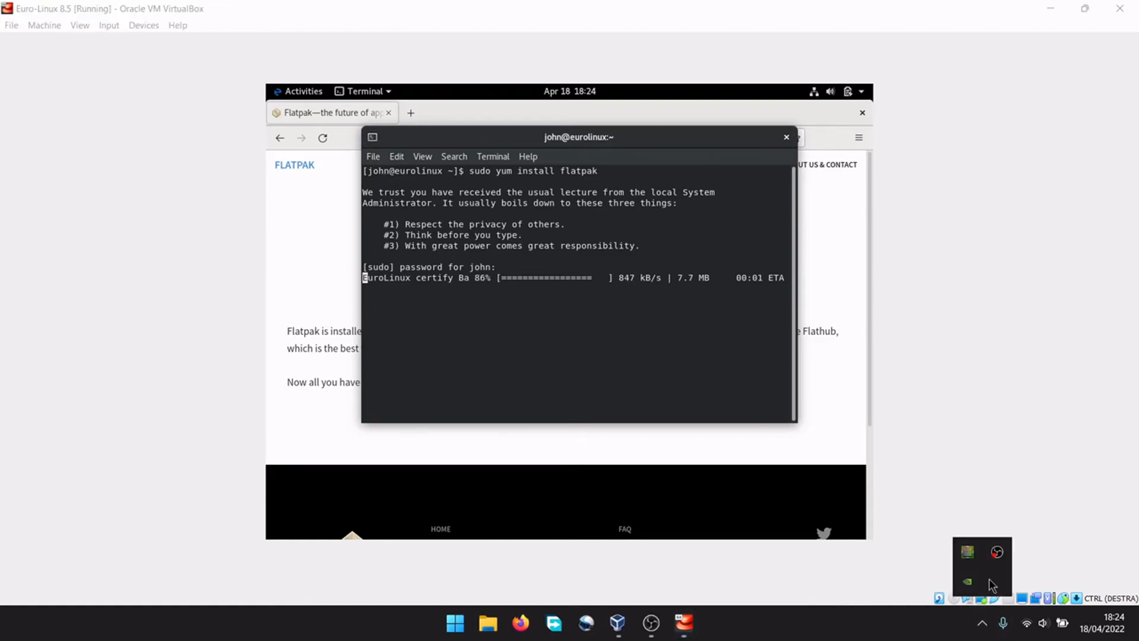
{"action": "right_click", "coordinate": [997, 554]}
{"action": "left_click", "coordinate": [1003, 492]}
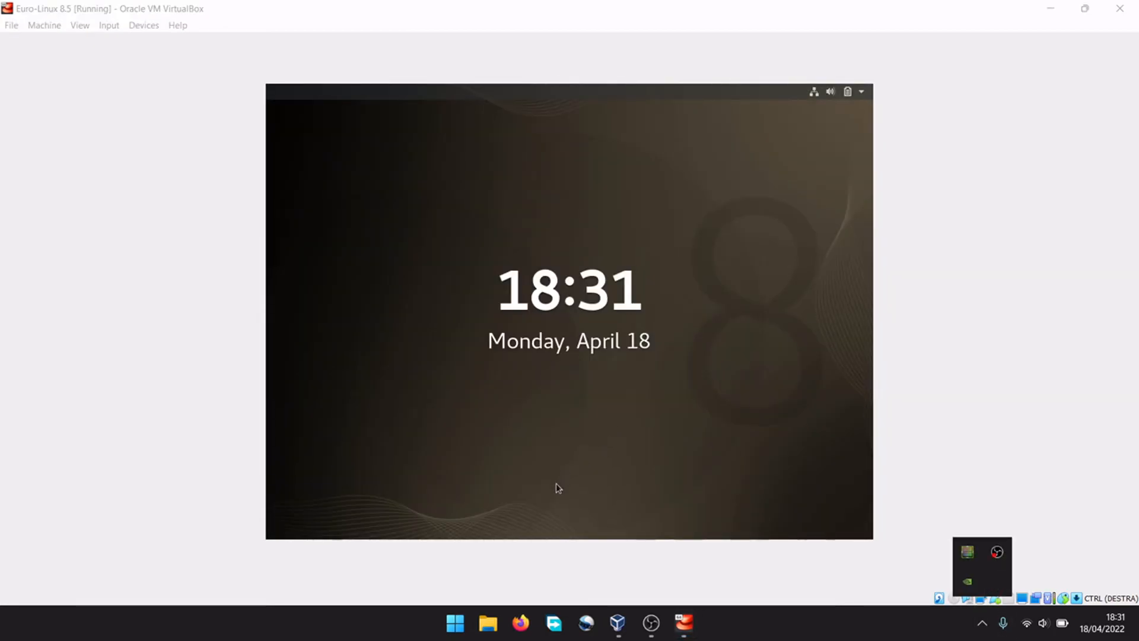
Step: Unlock the desktop session with the account password and close the terminal
{"action": "left_click", "coordinate": [542, 502]}
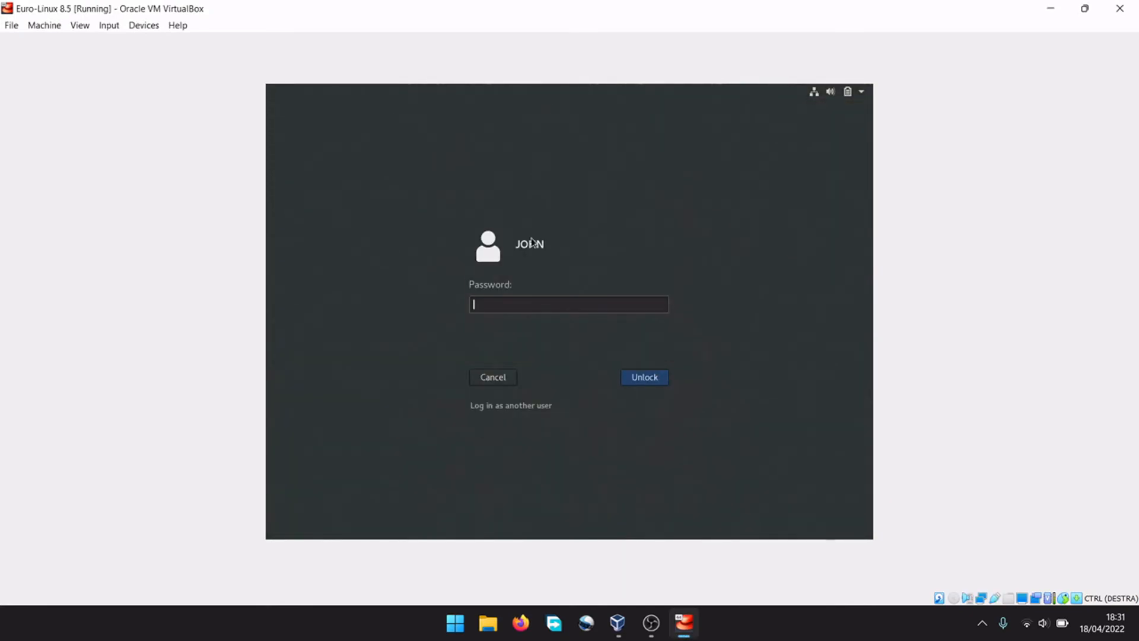
{"action": "key", "text": "Return"}
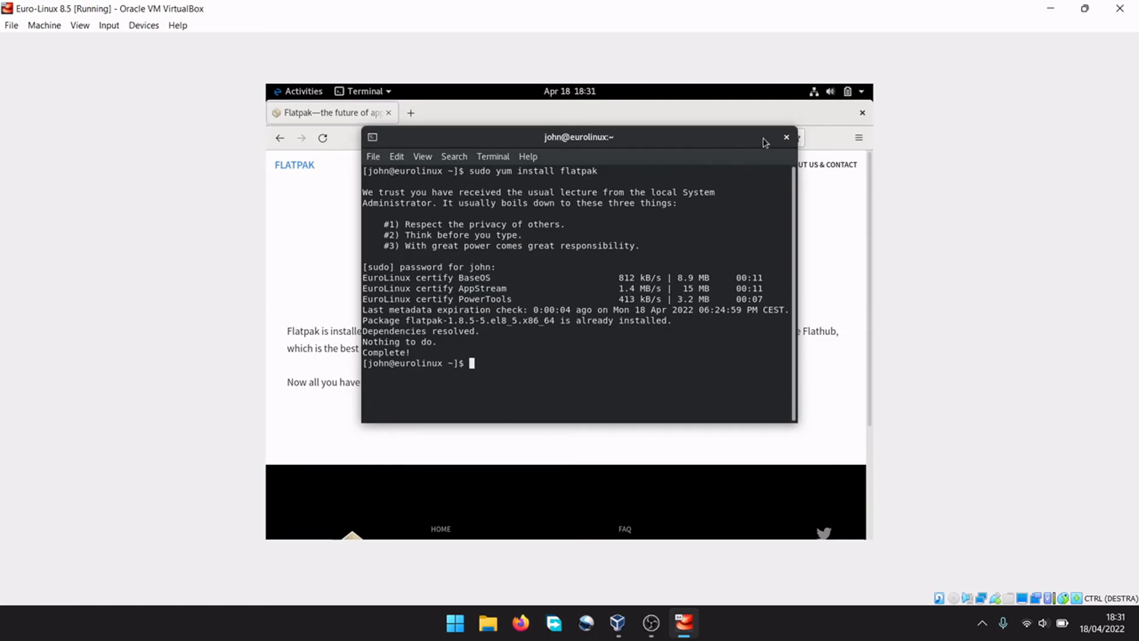
{"action": "left_click", "coordinate": [787, 139]}
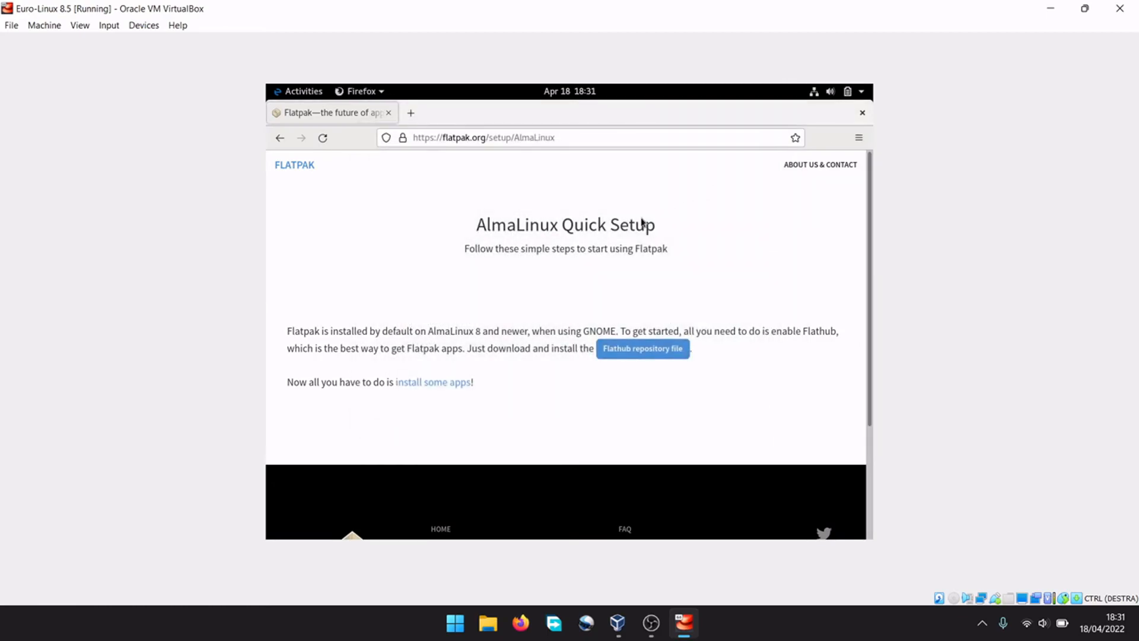
Step: Open flathub.flatpakrepo with Software Install, install the Flathub repository, and close Software and Firefox
{"action": "left_click", "coordinate": [635, 351]}
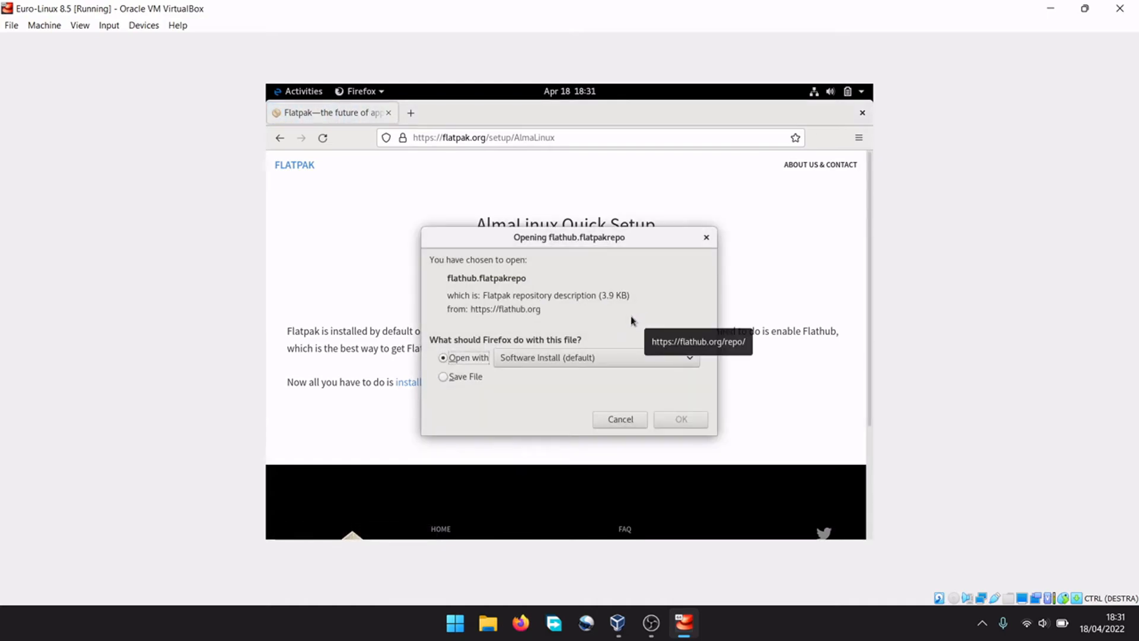
{"action": "left_click", "coordinate": [677, 417]}
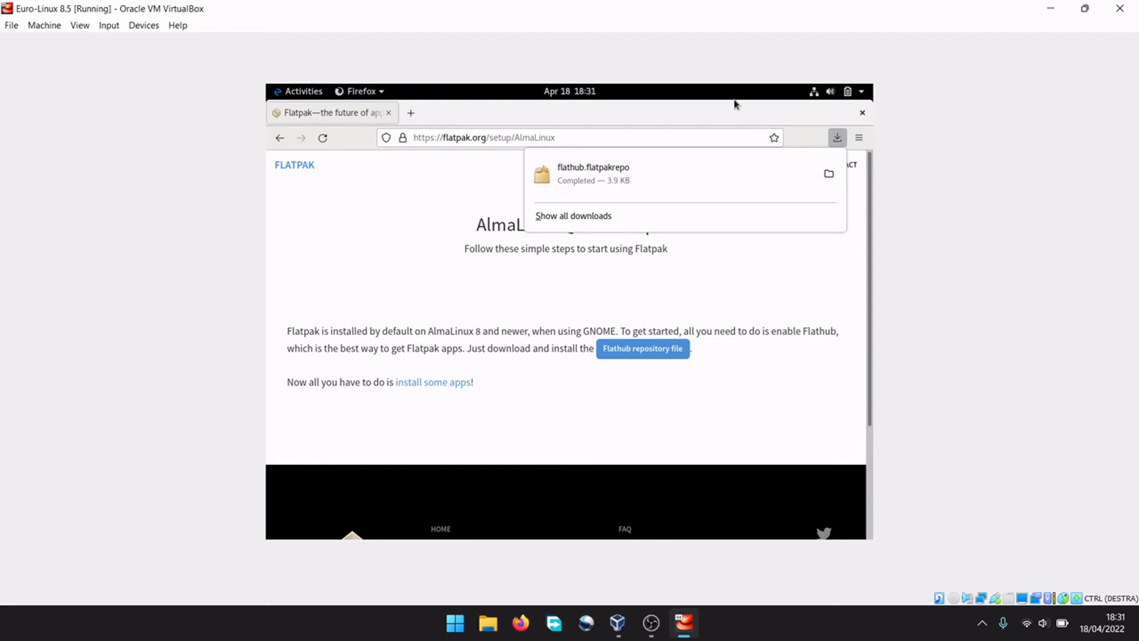
{"action": "left_click", "coordinate": [297, 94]}
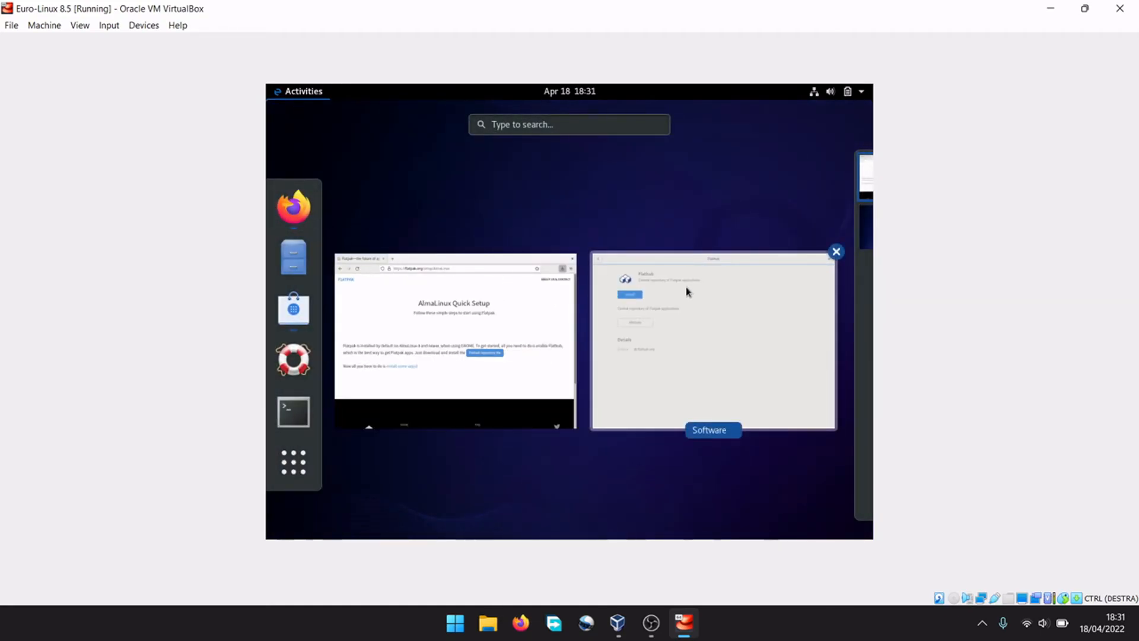
{"action": "left_click", "coordinate": [686, 289]}
{"action": "left_click", "coordinate": [360, 203]}
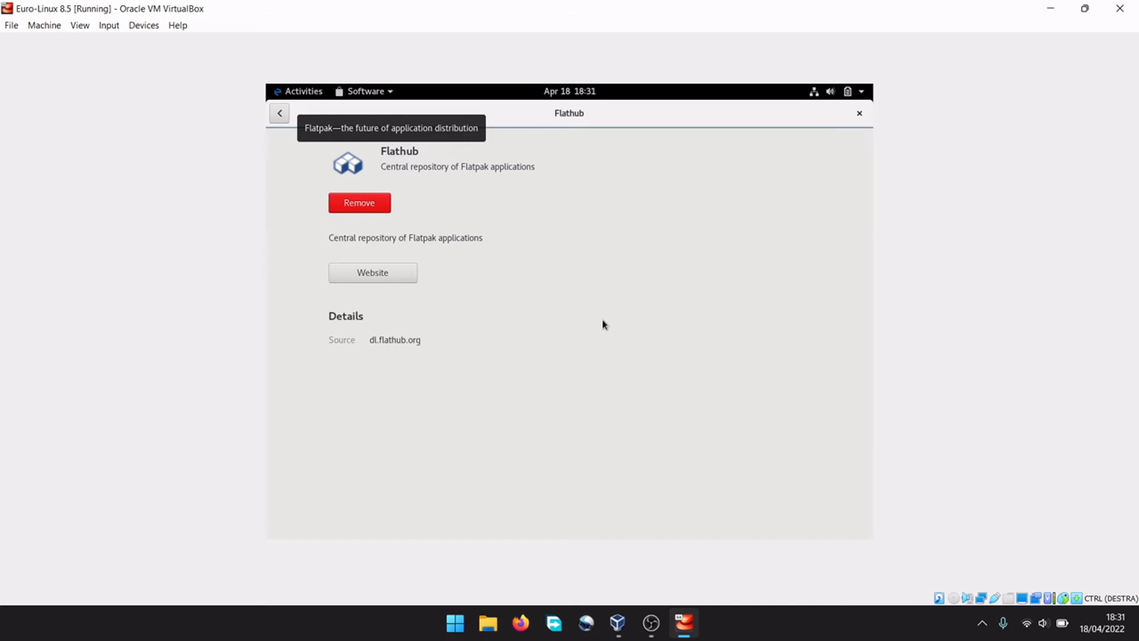
{"action": "left_click", "coordinate": [859, 113]}
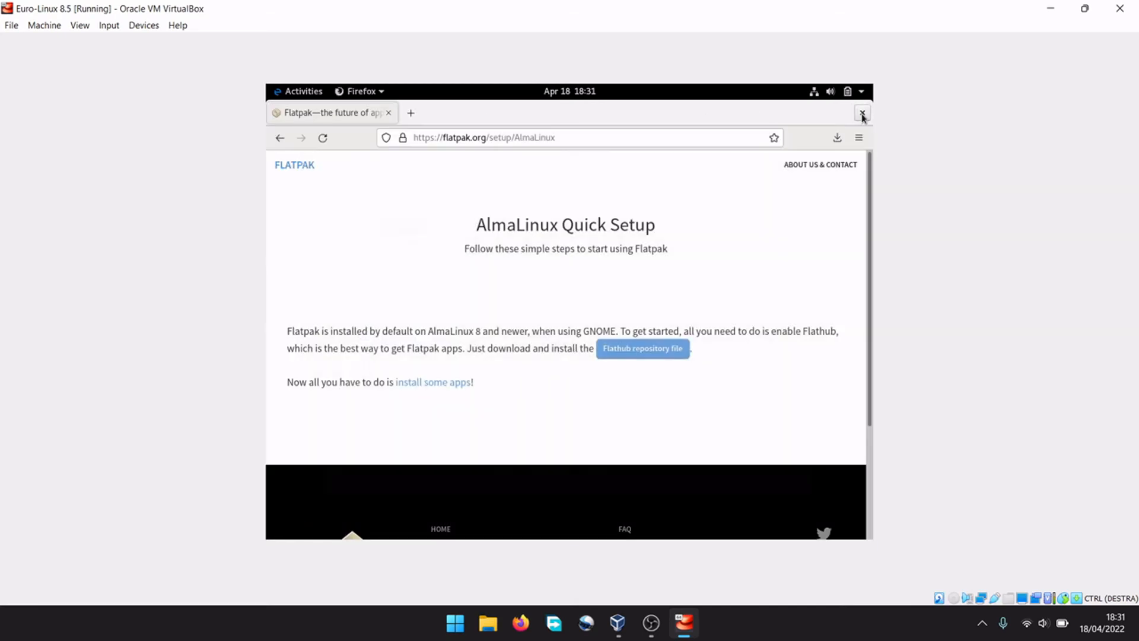
{"action": "left_click", "coordinate": [863, 112]}
Step: Look through the available desktop wallpapers in the background settings without choosing one, and close Settings
{"action": "left_click", "coordinate": [859, 93]}
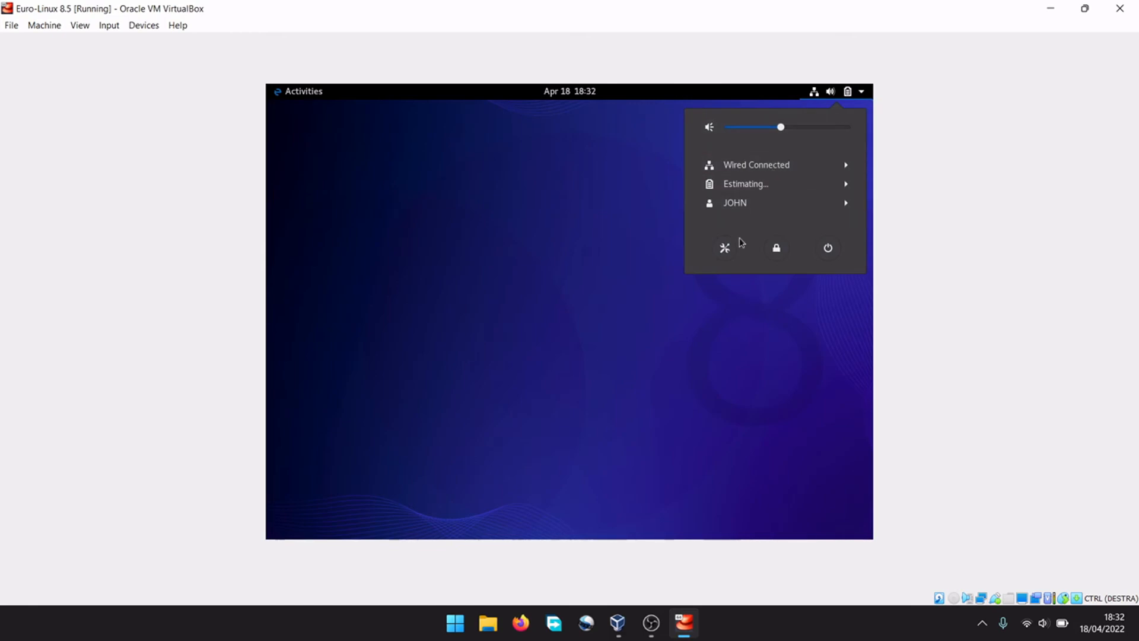
{"action": "left_click", "coordinate": [724, 245]}
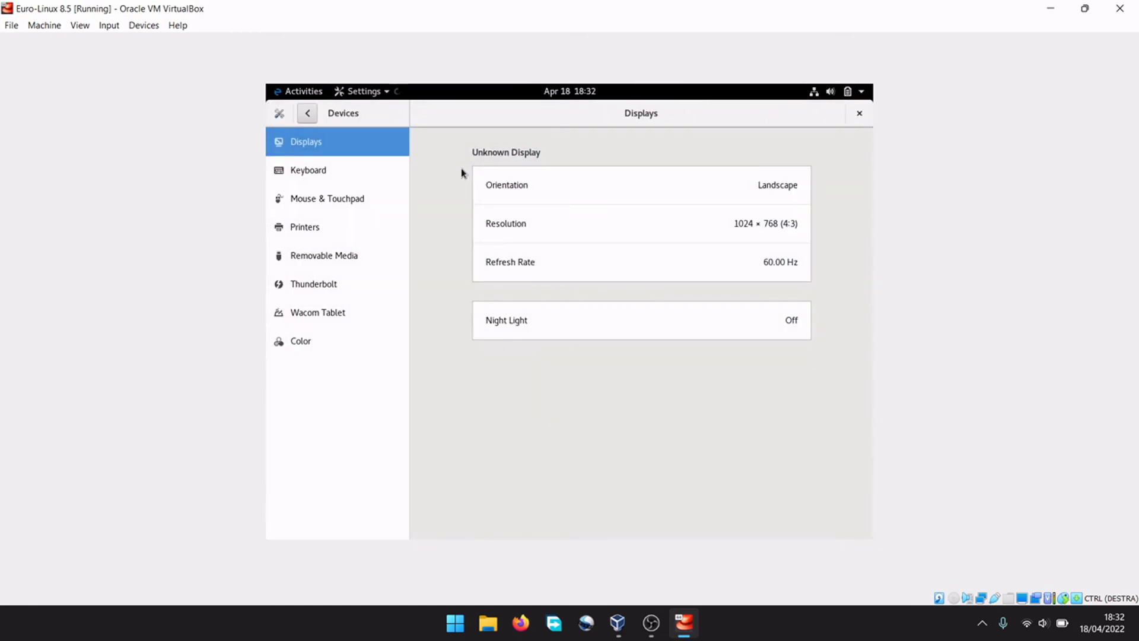
{"action": "left_click", "coordinate": [307, 112]}
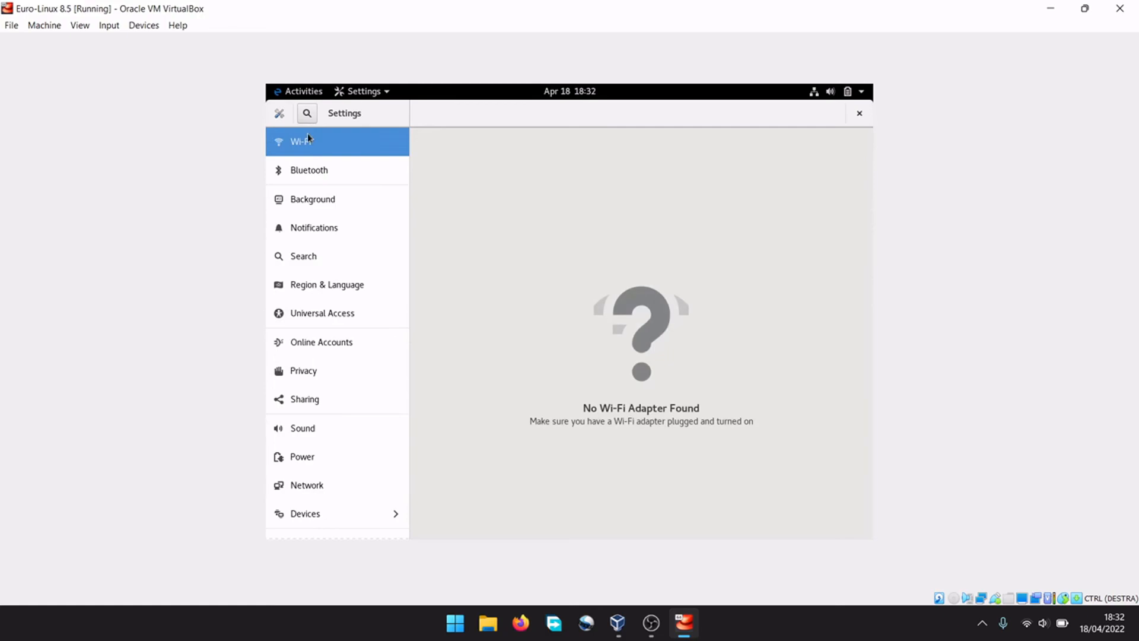
{"action": "left_click", "coordinate": [312, 202]}
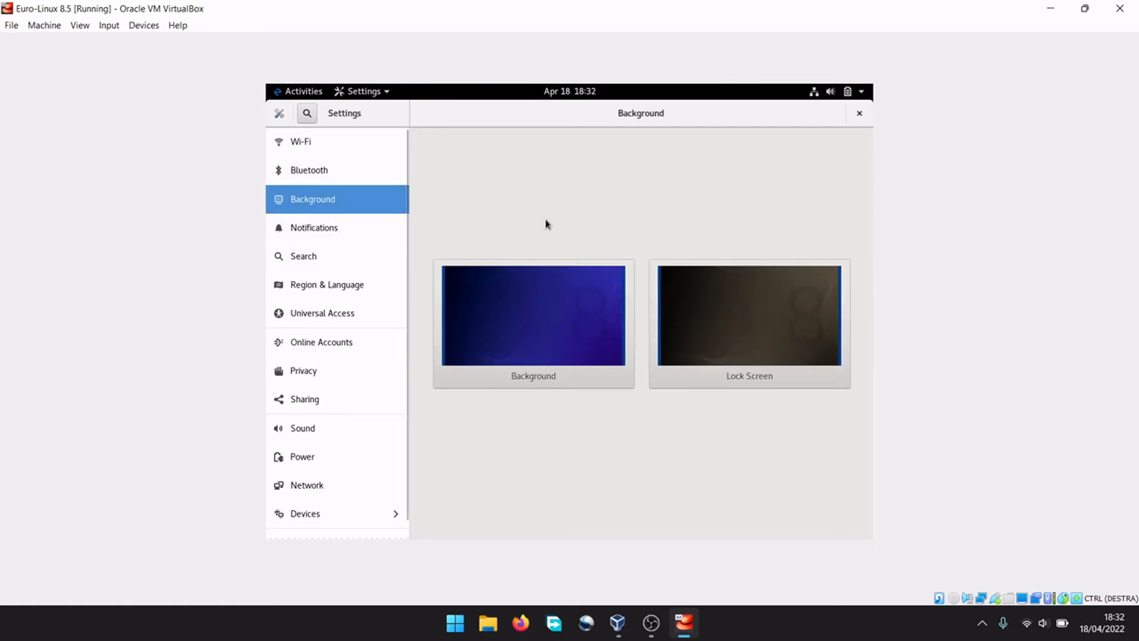
{"action": "left_click", "coordinate": [533, 325]}
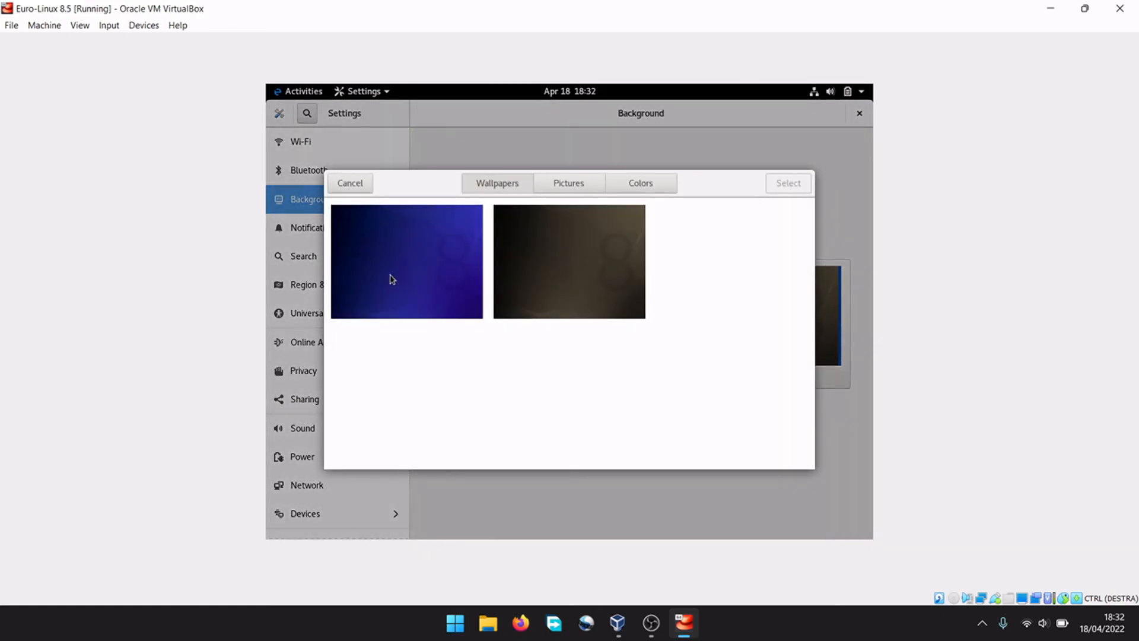
{"action": "left_click", "coordinate": [365, 183]}
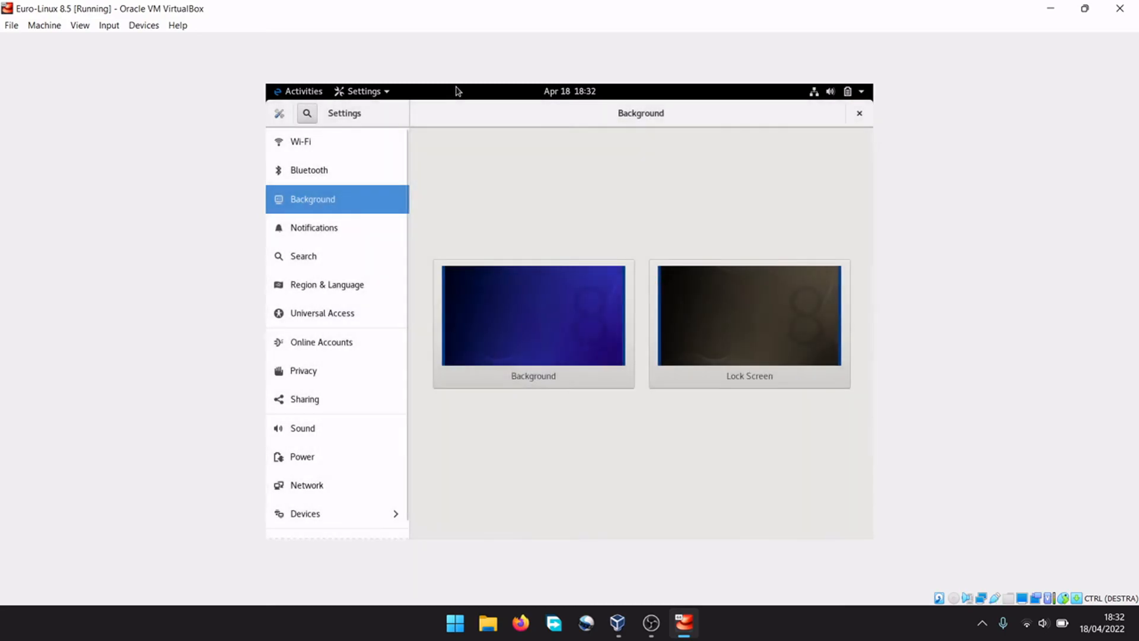
{"action": "left_click", "coordinate": [860, 112]}
Step: Restart the EuroLinux system from within the virtual machine
{"action": "left_click", "coordinate": [863, 92]}
{"action": "left_click", "coordinate": [826, 248]}
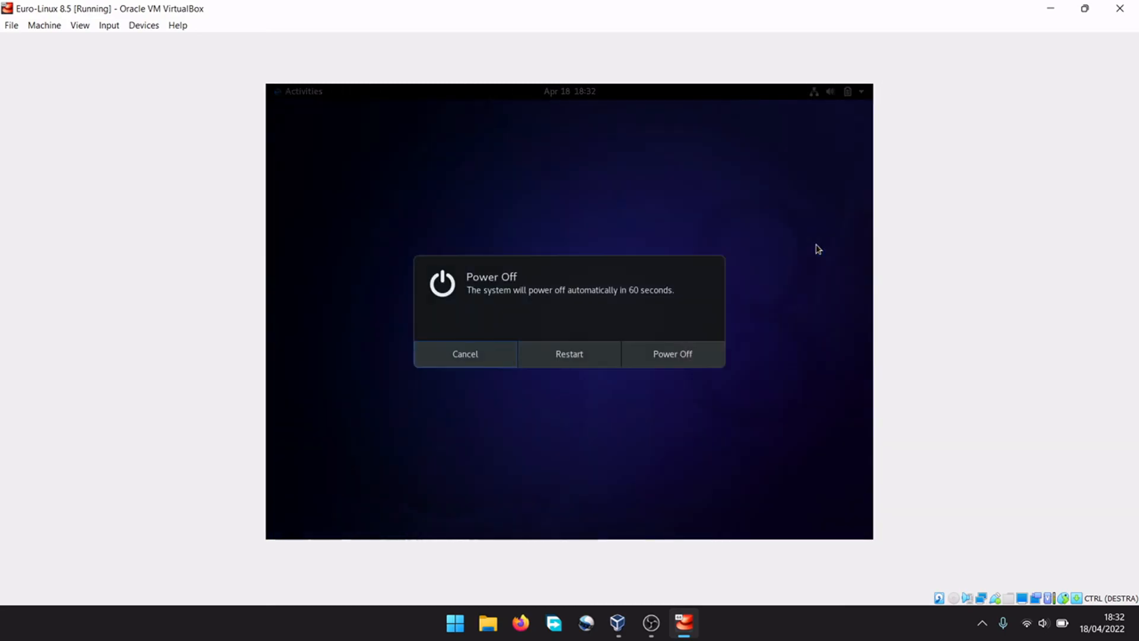
{"action": "left_click", "coordinate": [589, 362]}
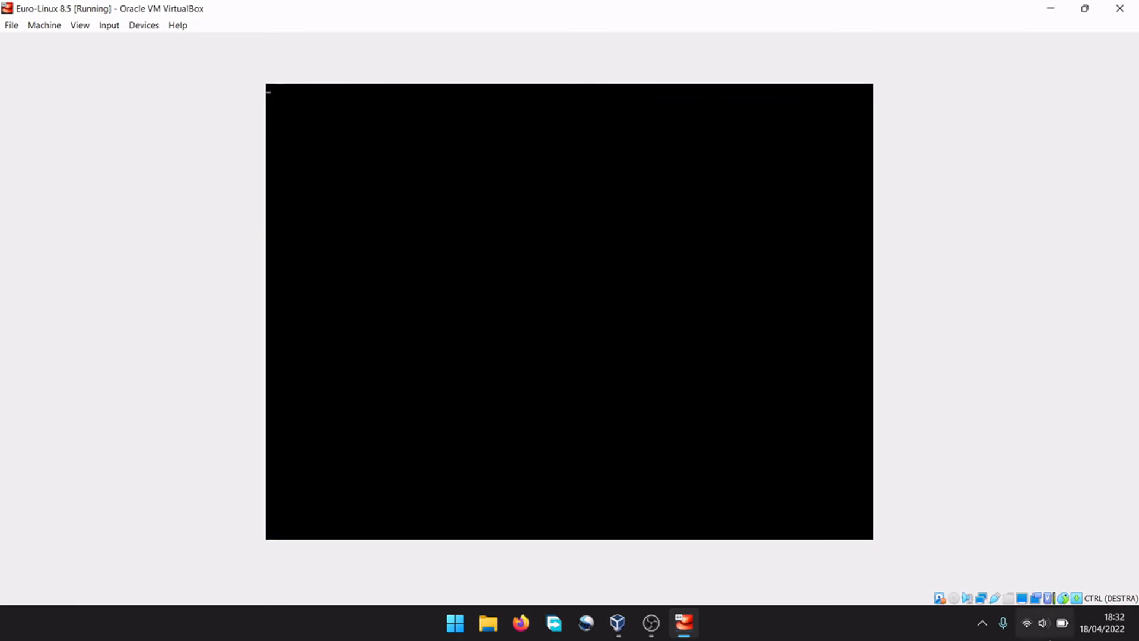
{"action": "left_click", "coordinate": [982, 623]}
{"action": "right_click", "coordinate": [997, 553]}
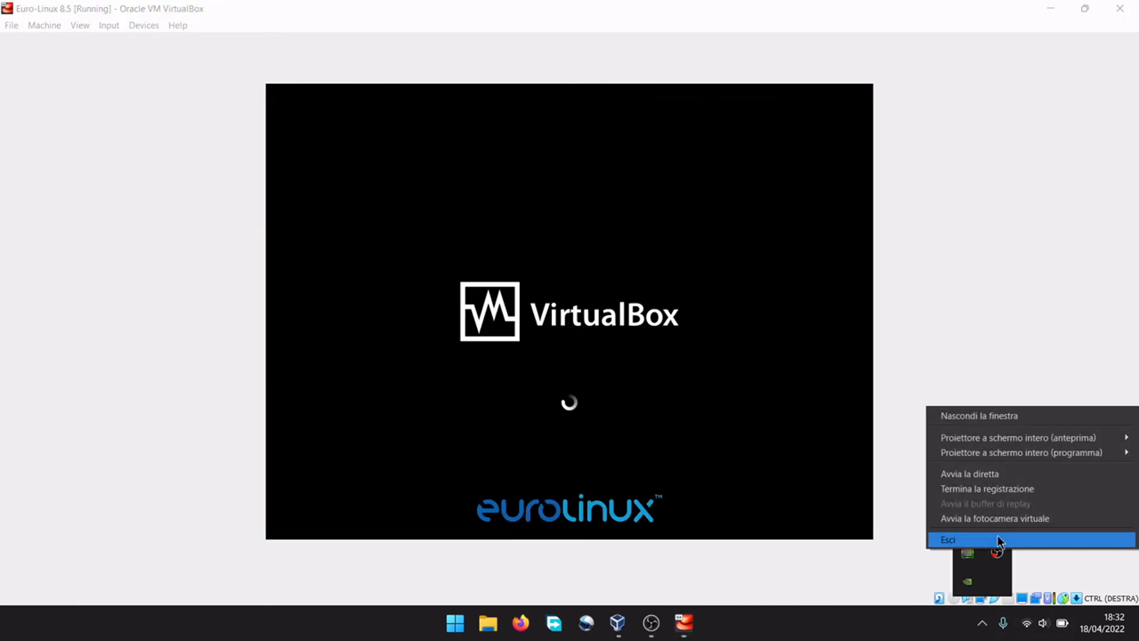
{"action": "left_click", "coordinate": [1003, 503]}
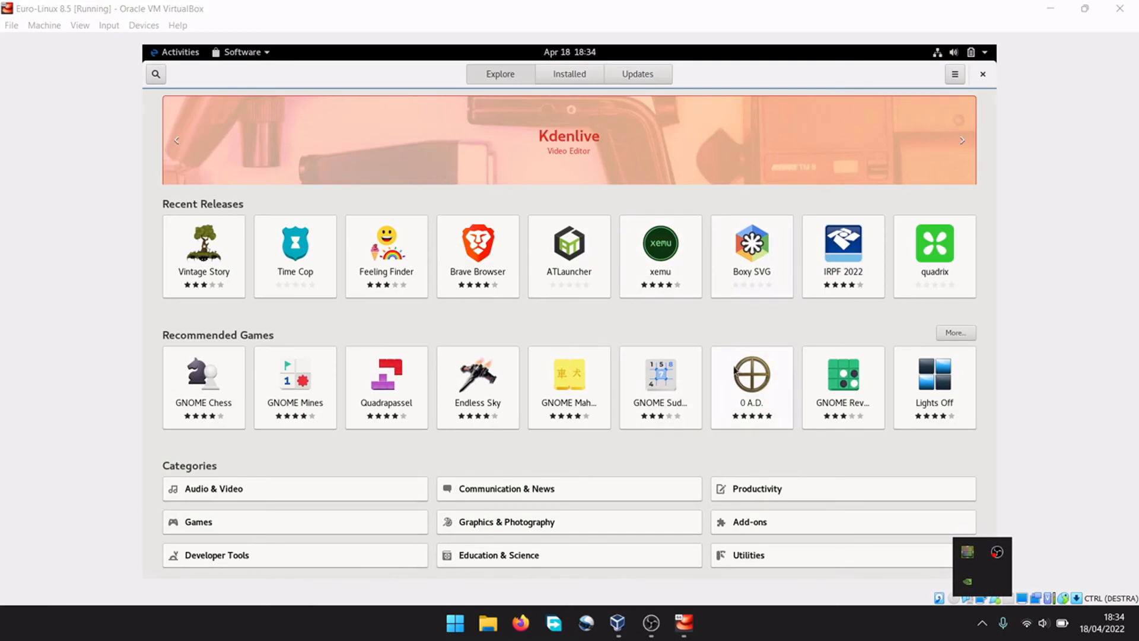
Step: Examine the Brave Browser description and package details in Software, and close Software
{"action": "left_click", "coordinate": [510, 252]}
{"action": "scroll", "coordinate": [501, 261], "scroll_direction": "down", "scroll_amount": 5}
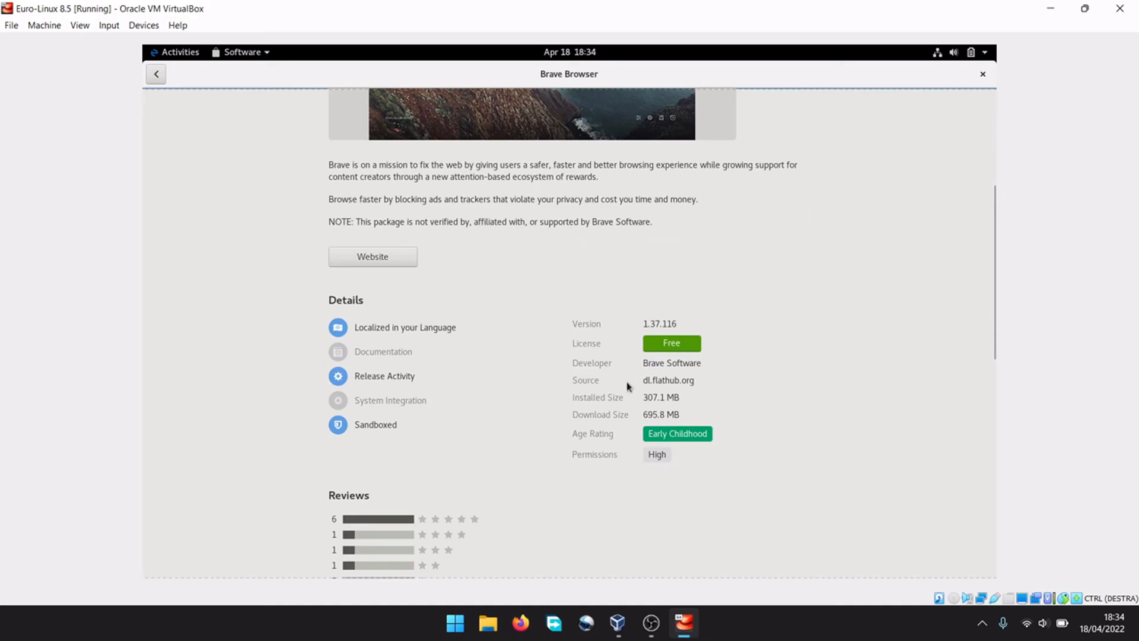
{"action": "scroll", "coordinate": [613, 371], "scroll_direction": "up", "scroll_amount": 5}
{"action": "left_click", "coordinate": [982, 74]}
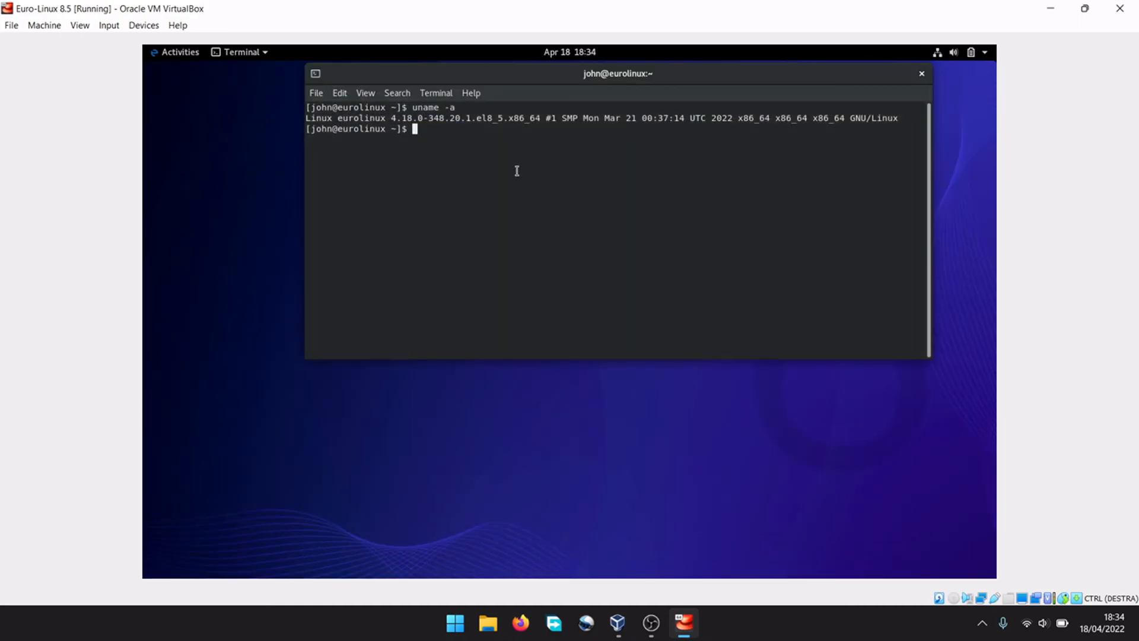
Step: Run "sudo flatpak search net.pcsx2.PCSX2" in the terminal, authenticate with the account password, and close the terminal
{"action": "type", "text": "sudo flatpak search net.pcsx2.PCSX2"}
{"action": "key", "text": "Return"}
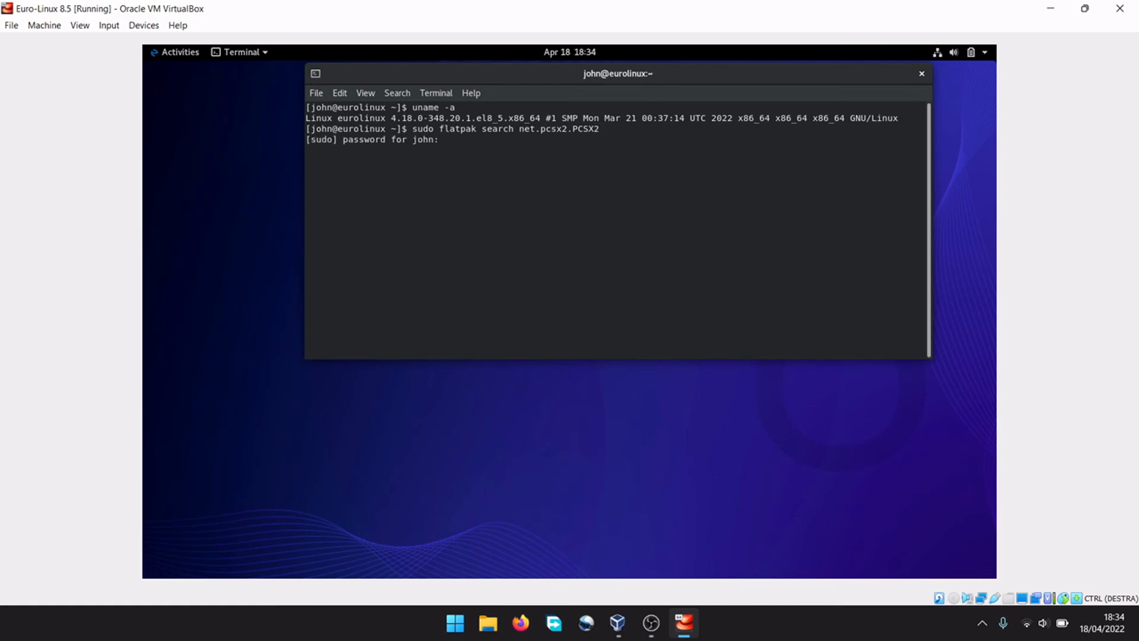
{"action": "key", "text": "Return"}
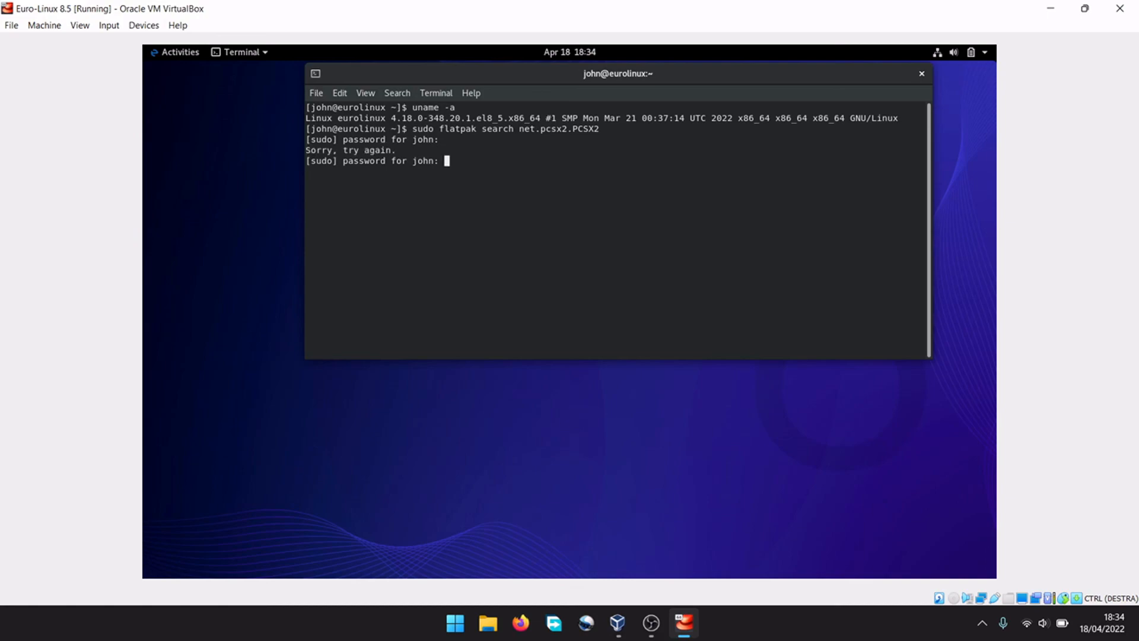
{"action": "key", "text": "Return"}
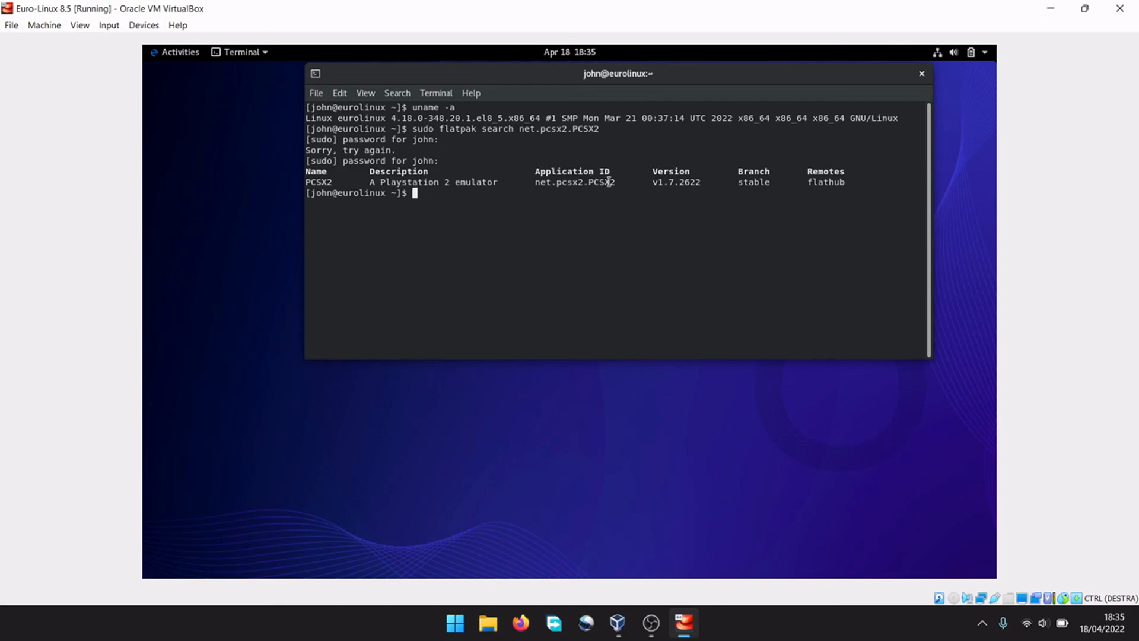
{"action": "left_click_drag", "start_coordinate": [616, 177], "coordinate": [534, 182]}
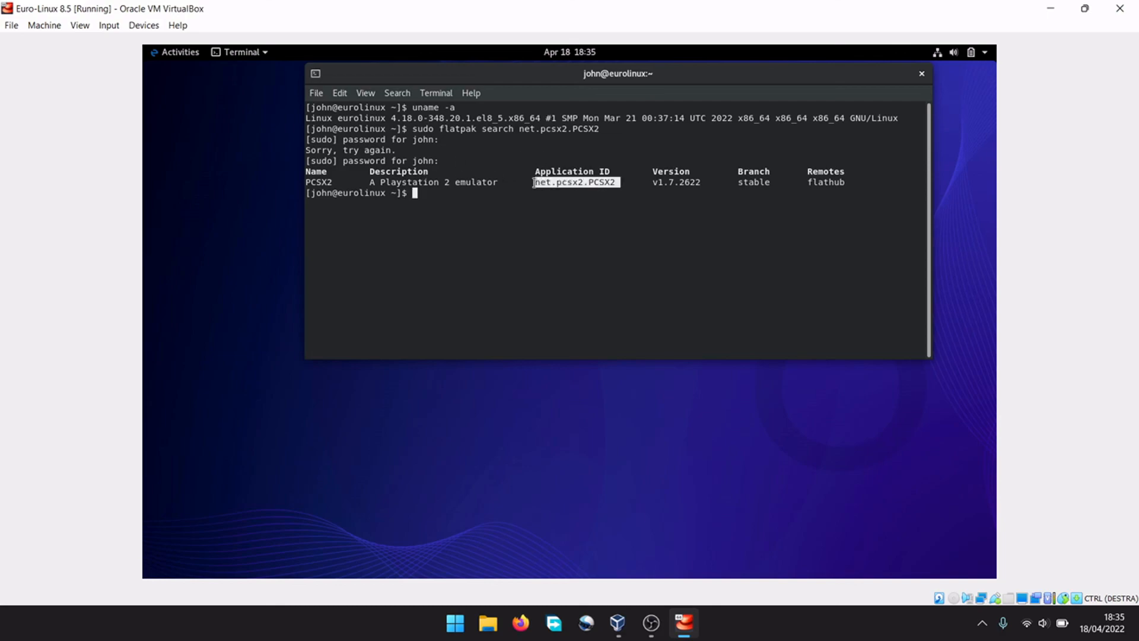
{"action": "left_click", "coordinate": [538, 153]}
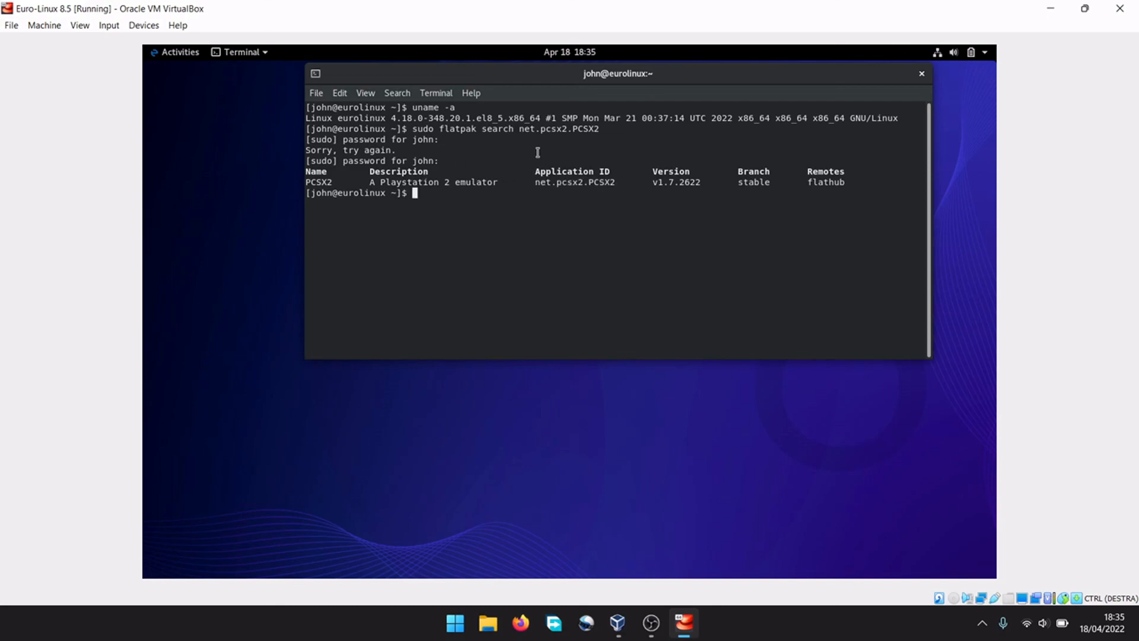
{"action": "left_click", "coordinate": [922, 74]}
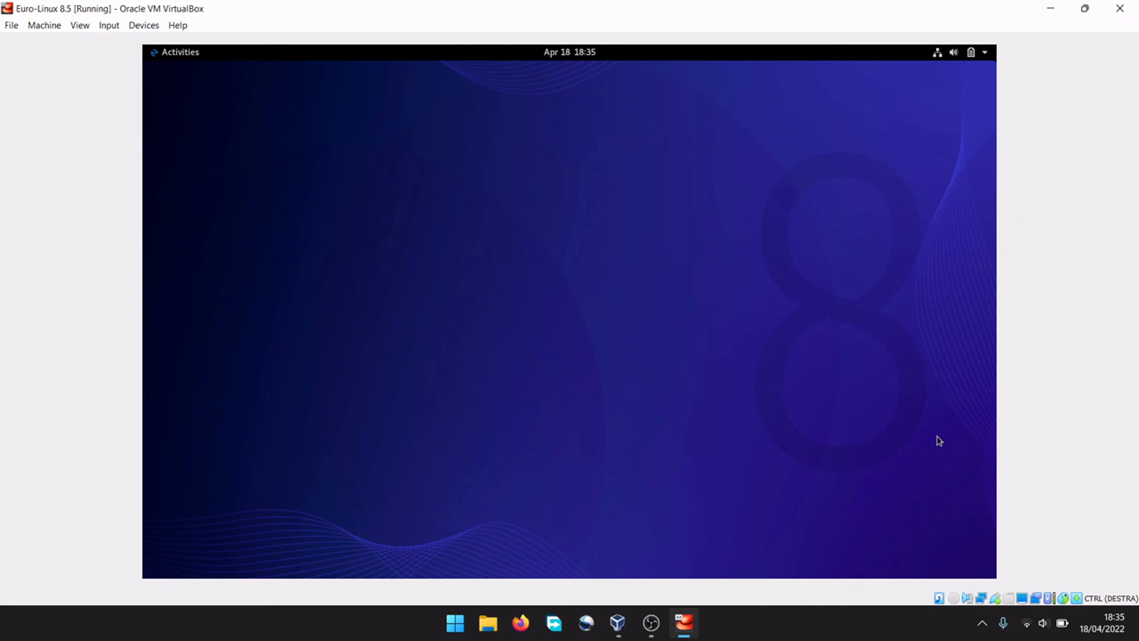
{"action": "left_click", "coordinate": [983, 621]}
{"action": "right_click", "coordinate": [996, 558]}
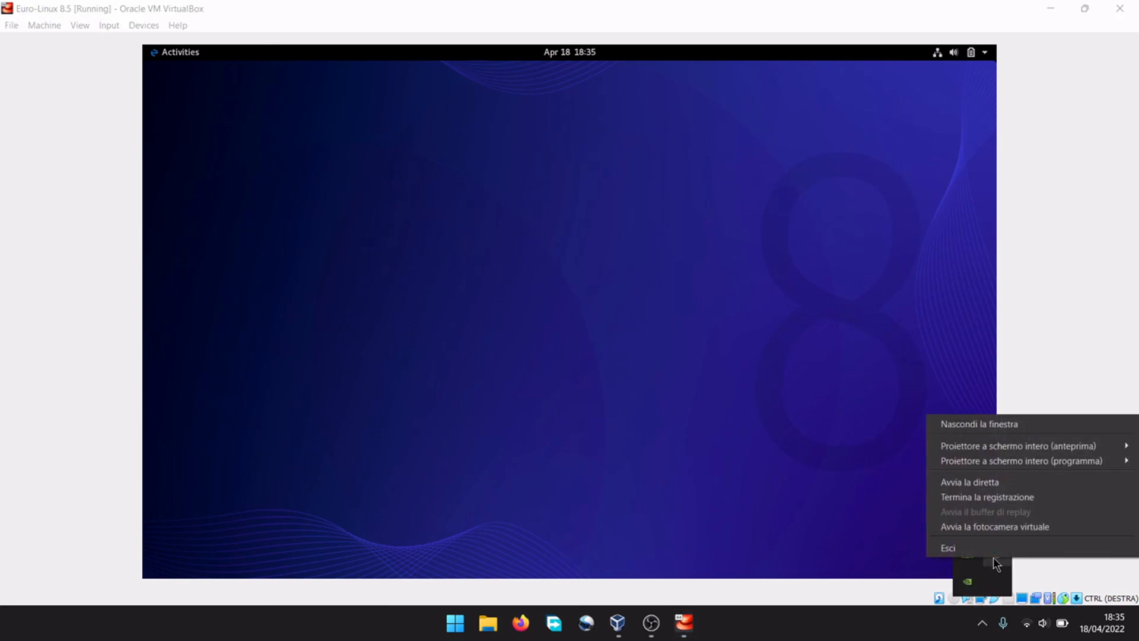